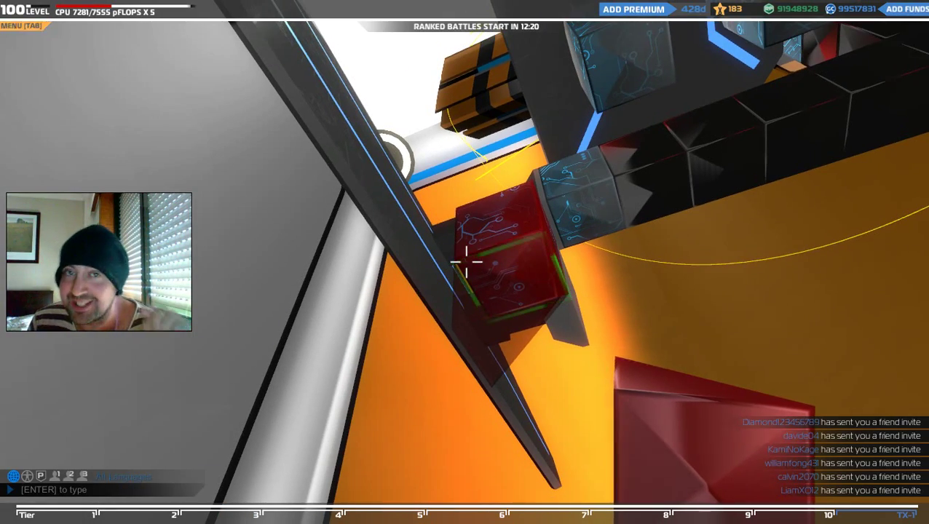
Step: Add one more red cube to the robot's frame and bring up the Battle game-mode menu
left_click(466, 262)
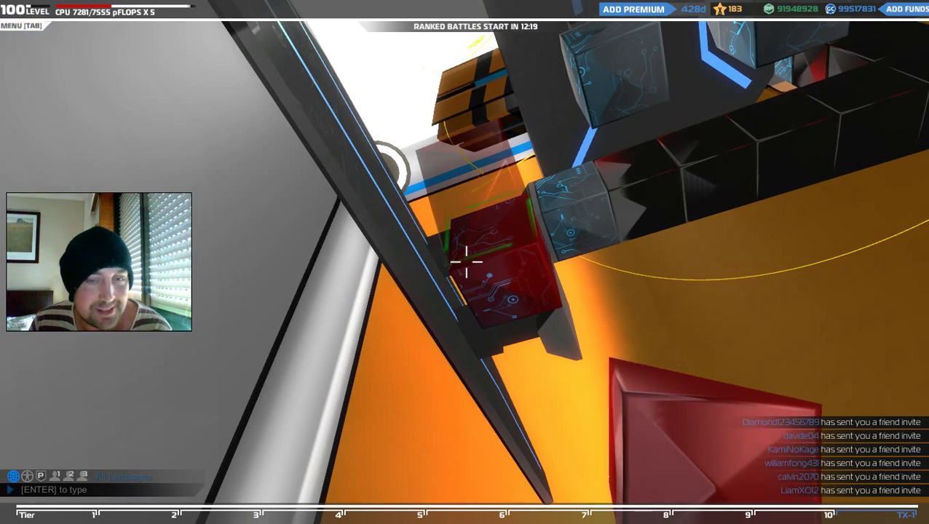
key("e")
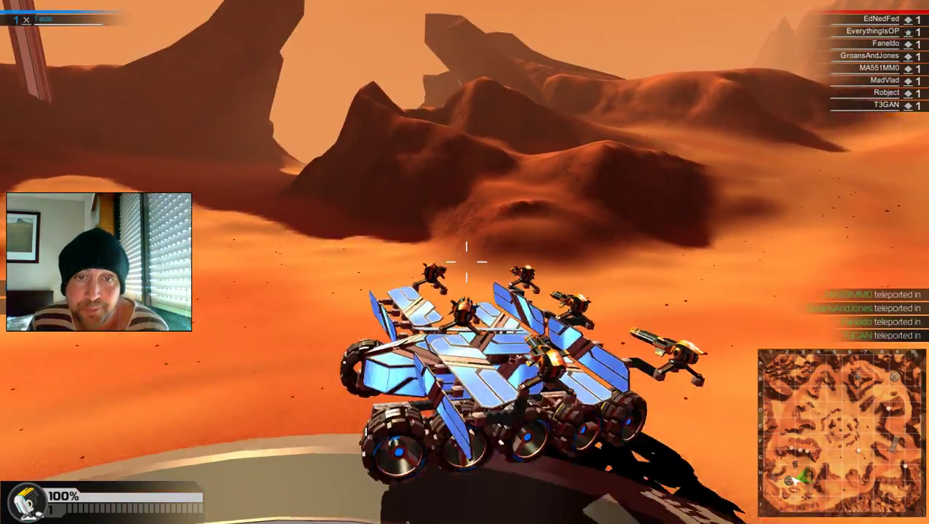
Step: Leave the Practice-mode test drive of the six-wheeled megabot and return to the garage
key("Escape")
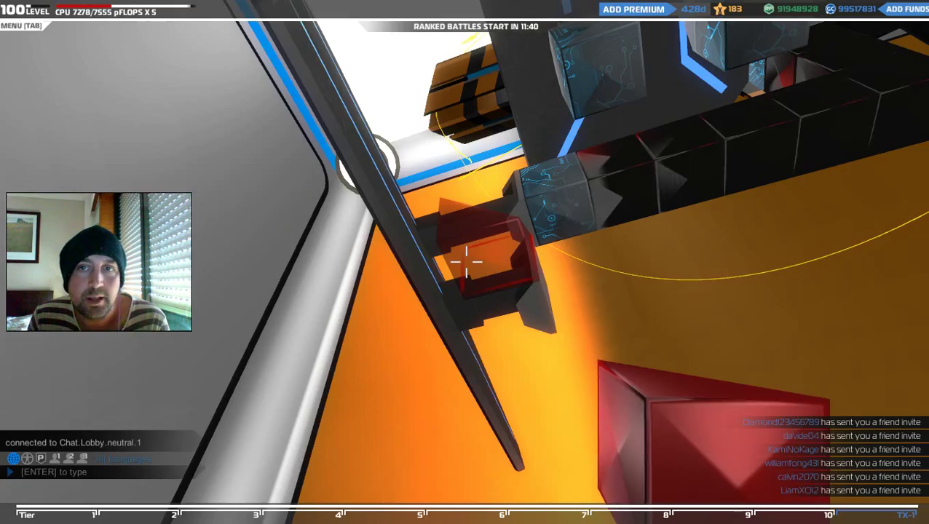
Step: Fly the build camera around the megabot to look it over from above and the sides
key("s")
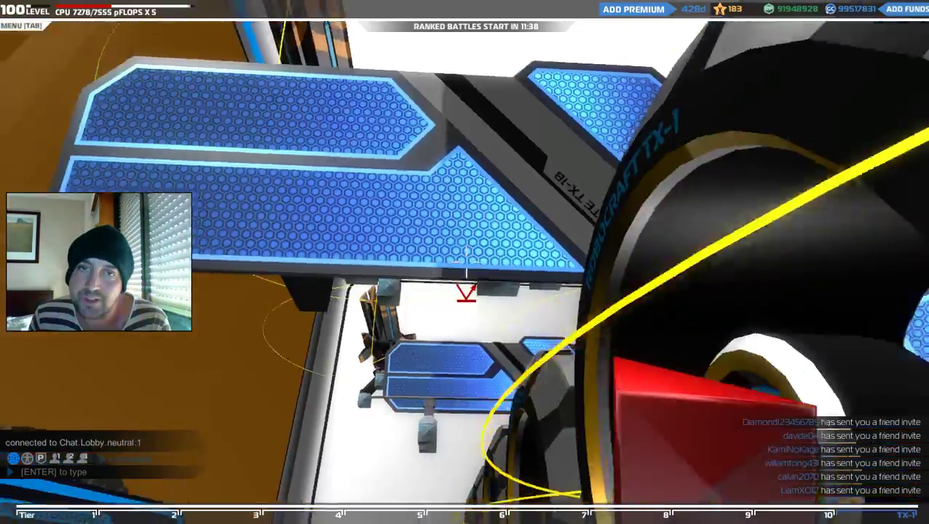
key("s")
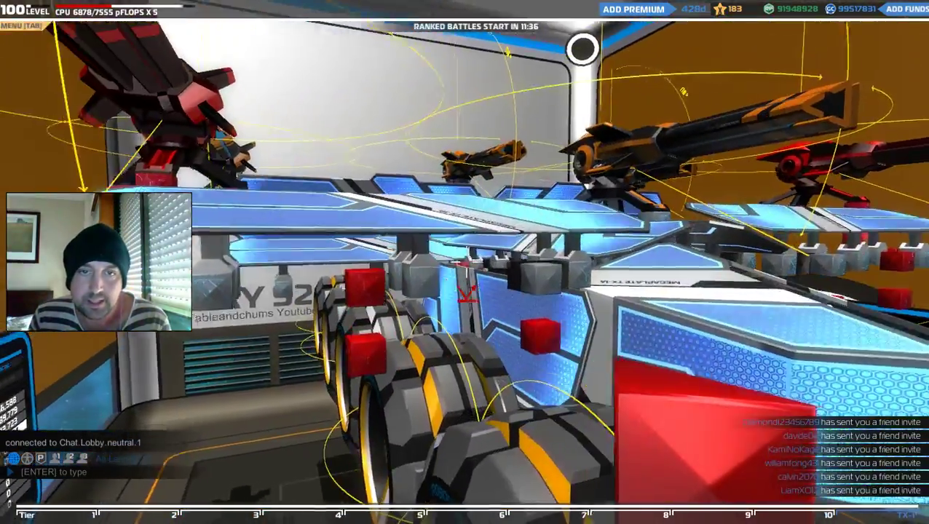
key("d")
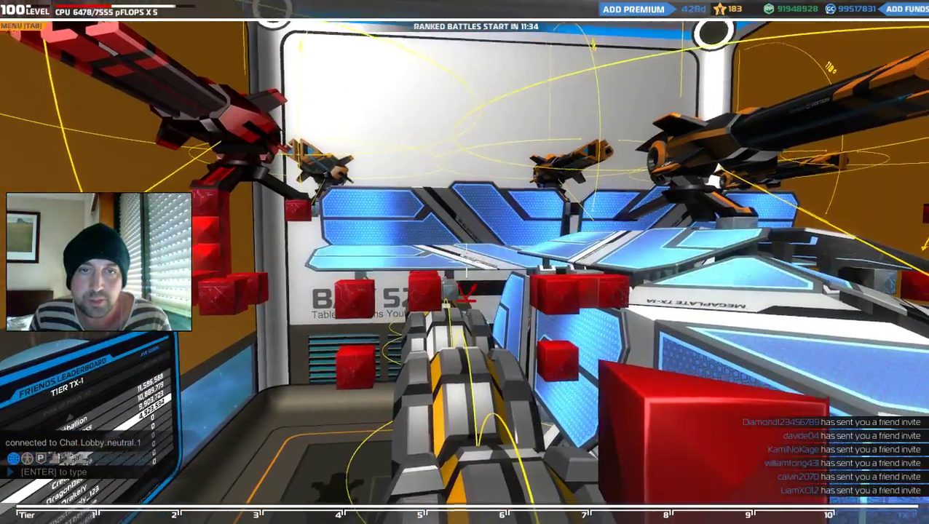
key("w")
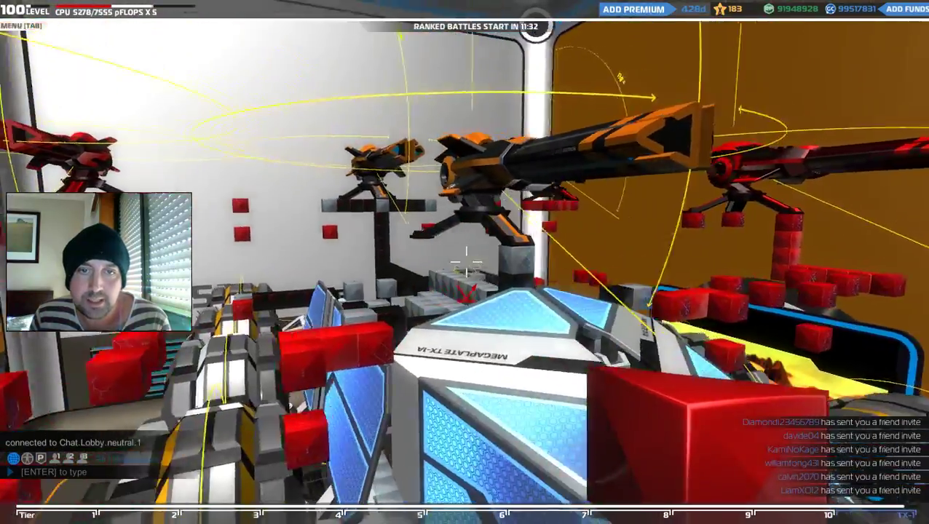
key("w")
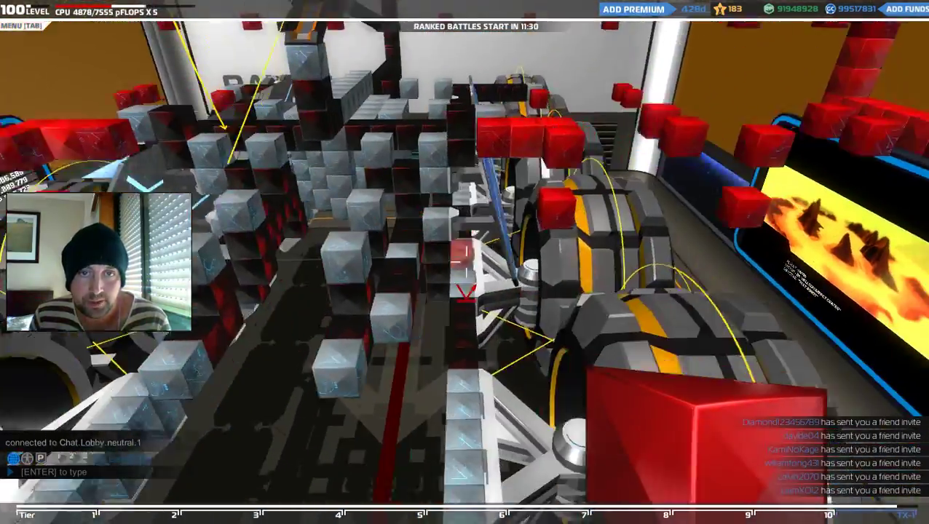
key("s")
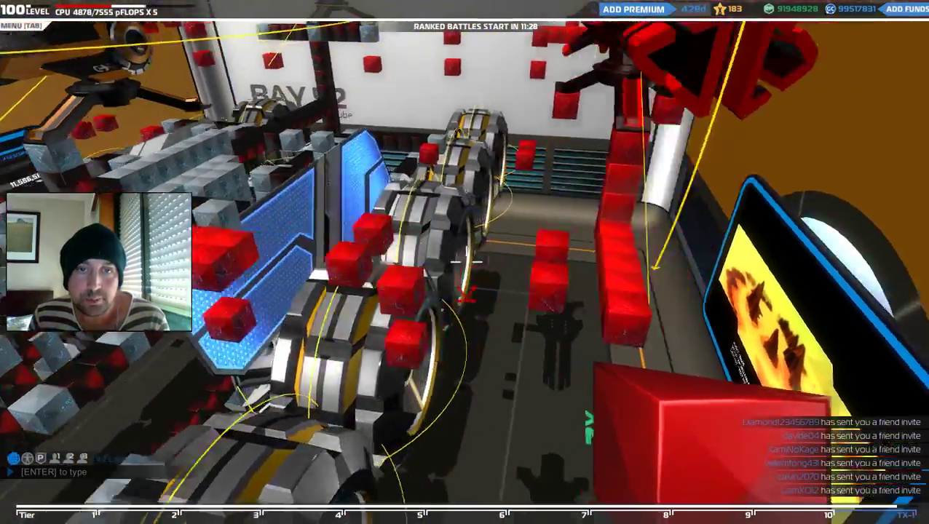
key("a")
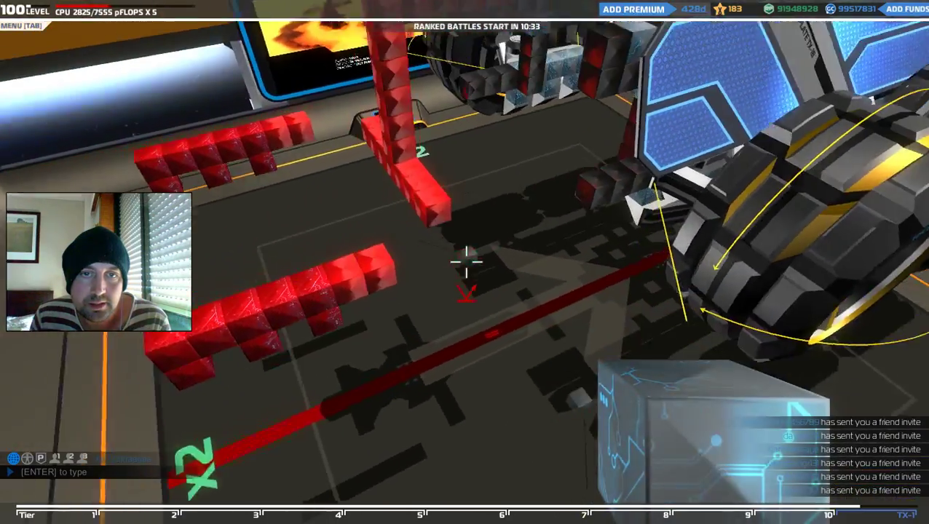
Step: Delete several cubes from the front row of the red frame
right_click(466, 260)
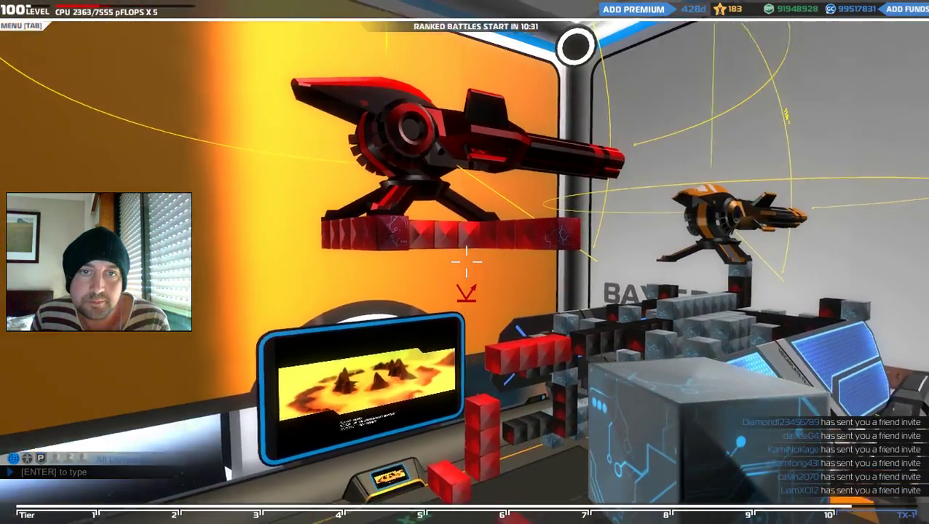
right_click(466, 262)
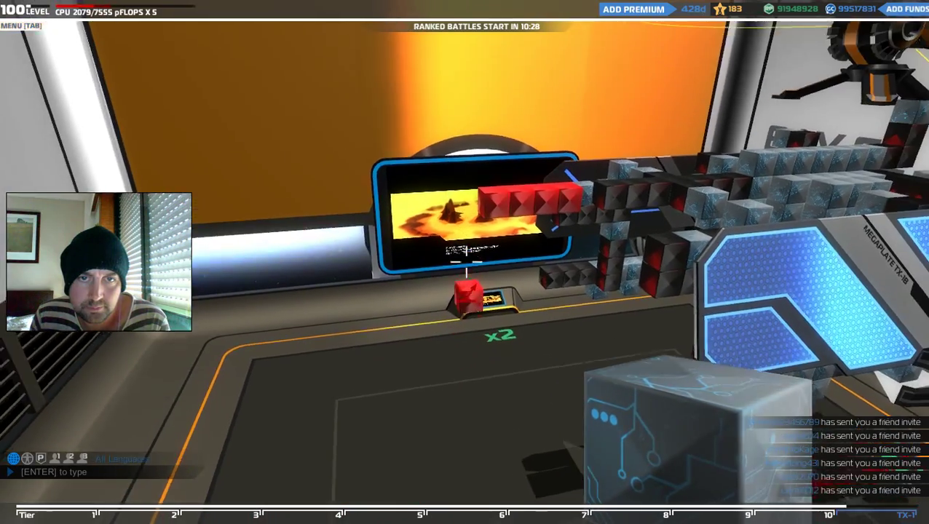
right_click(466, 271)
right_click(466, 255)
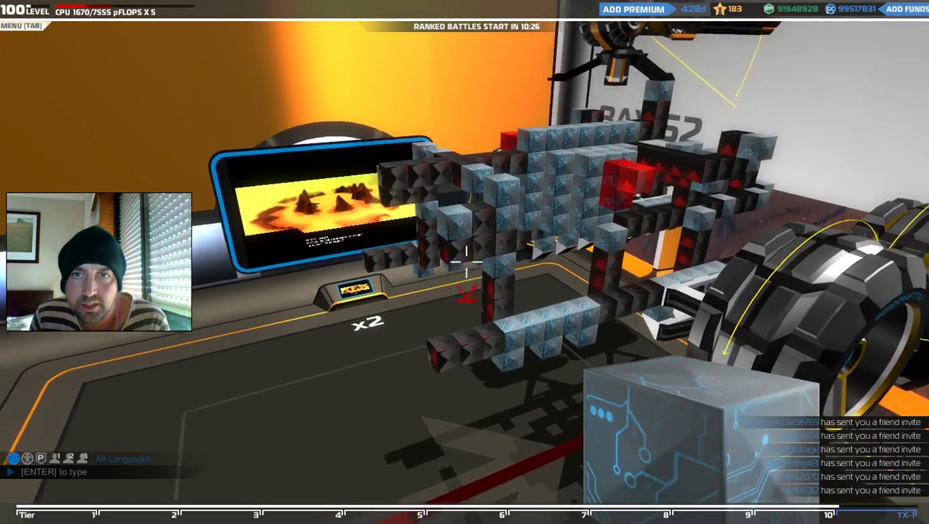
Step: Browse the cube inventory, try a wheel on the robot, then remove it
key("q")
scroll(532, 285, "down", 5)
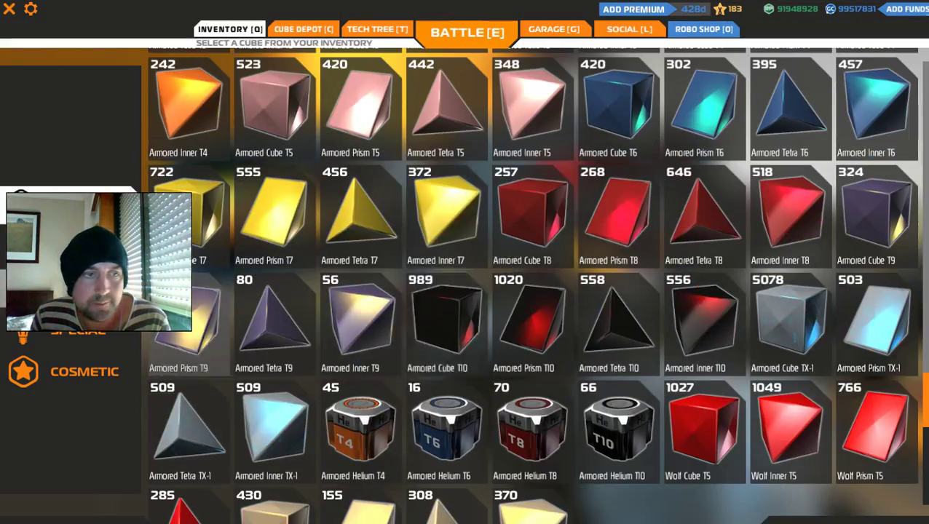
key("q")
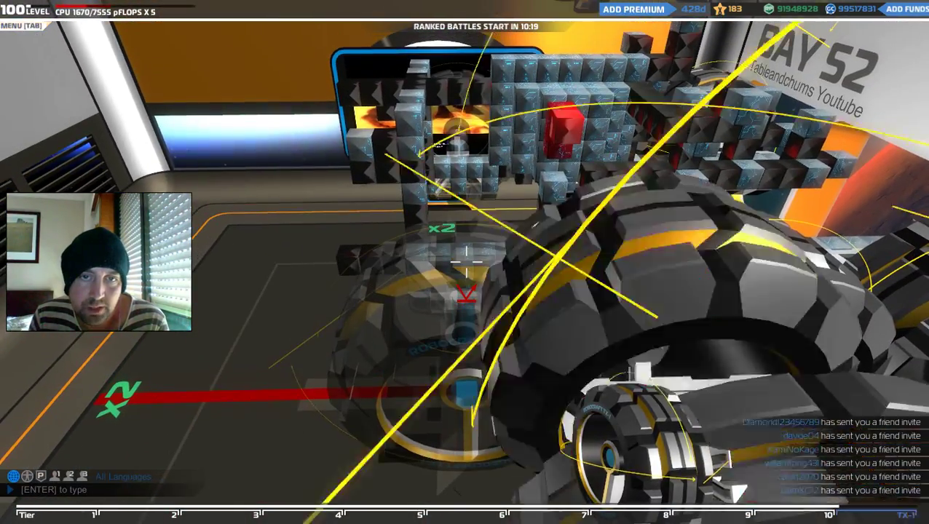
left_click(466, 258)
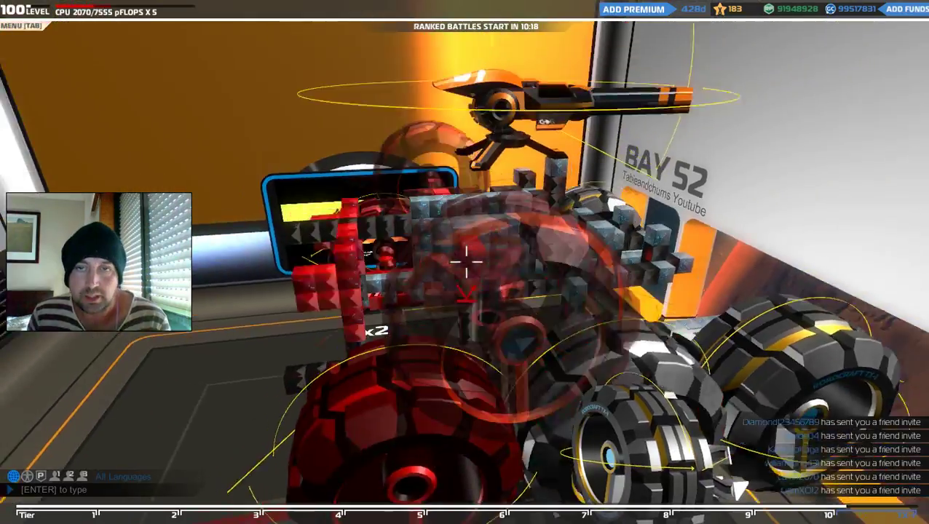
right_click(467, 266)
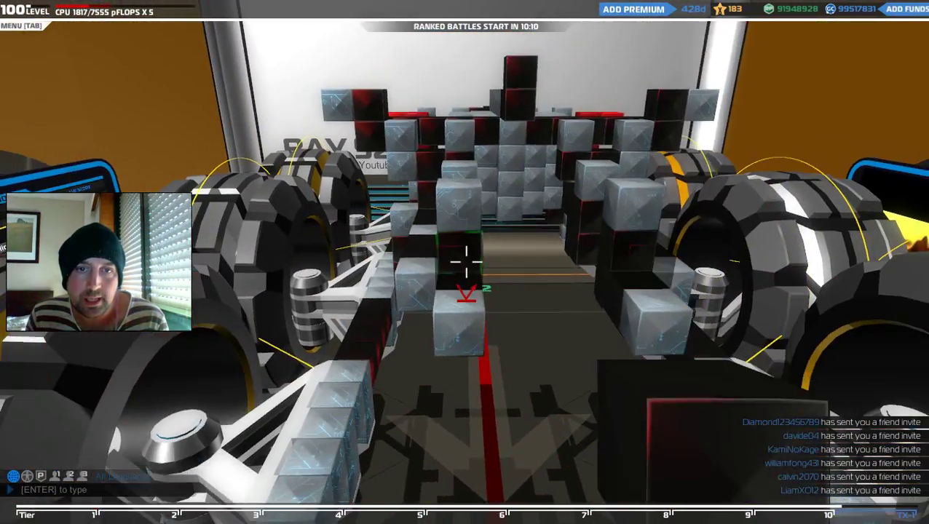
Step: Delete more red frame and grey armour cubes, bringing CPU down to 1607
right_click(463, 264)
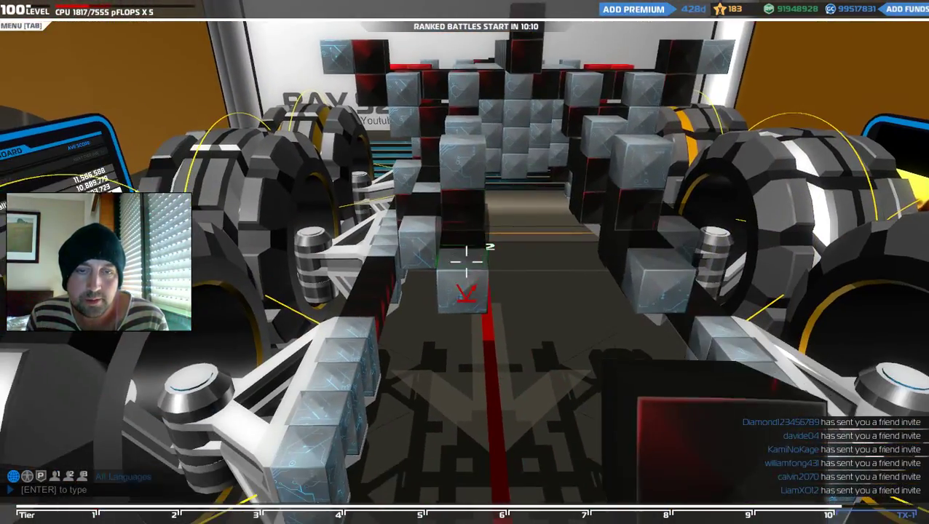
right_click(467, 262)
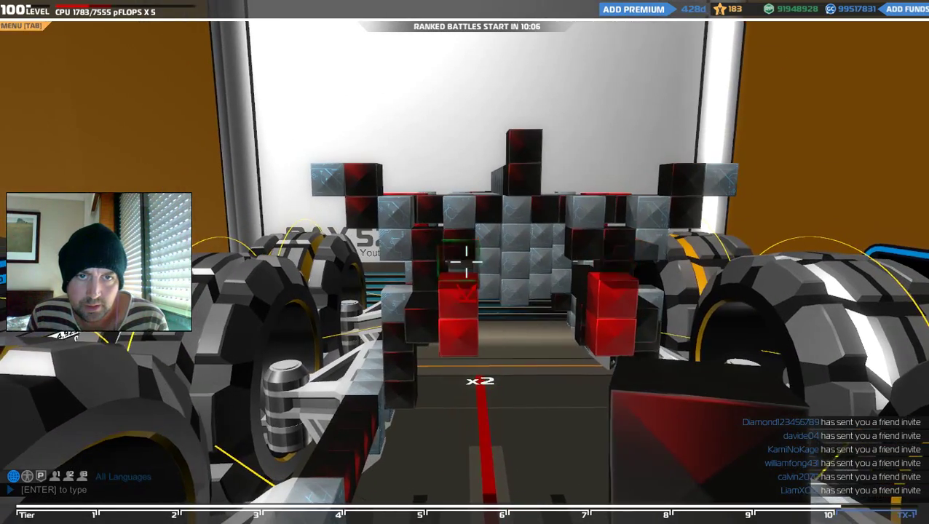
right_click(466, 262)
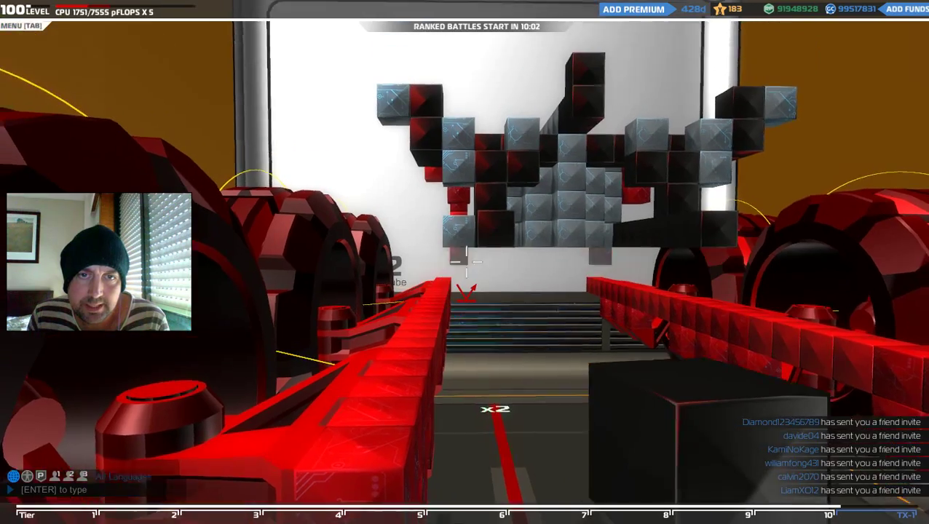
right_click(466, 262)
right_click(466, 262)
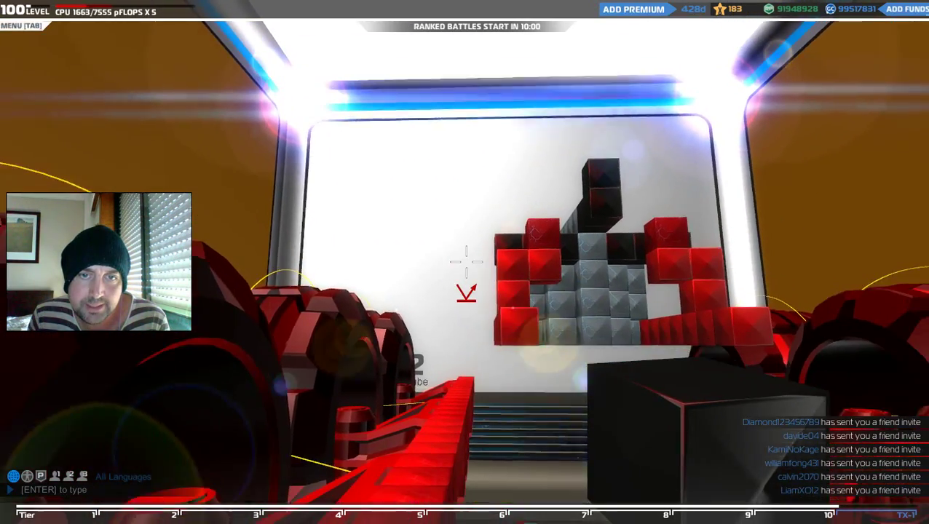
right_click(466, 262)
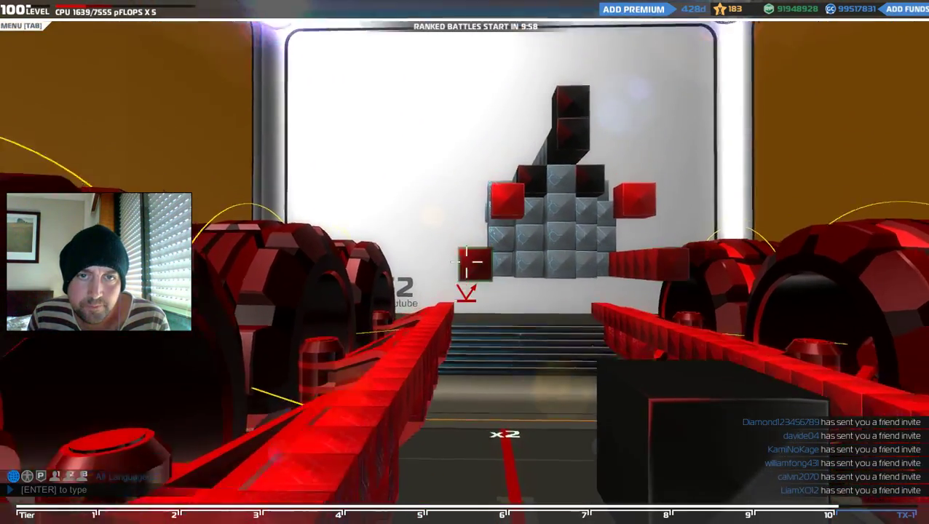
right_click(467, 262)
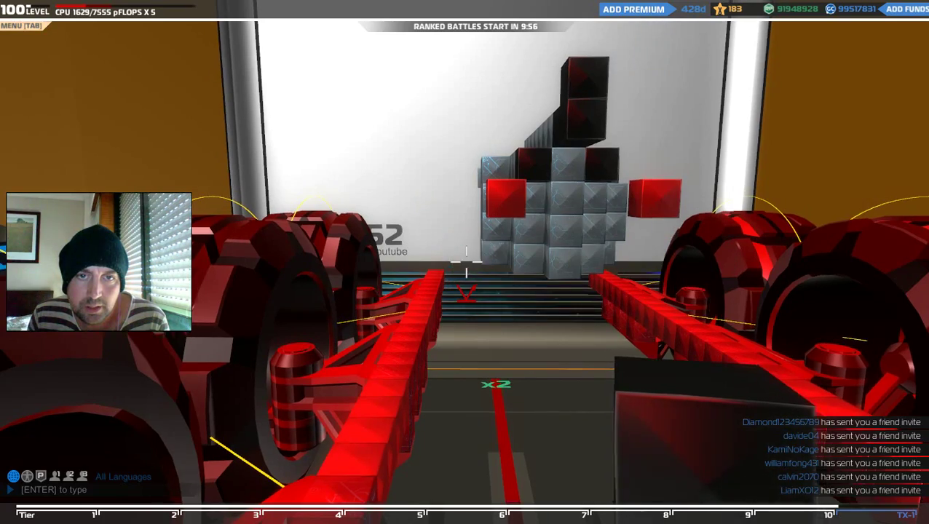
right_click(466, 262)
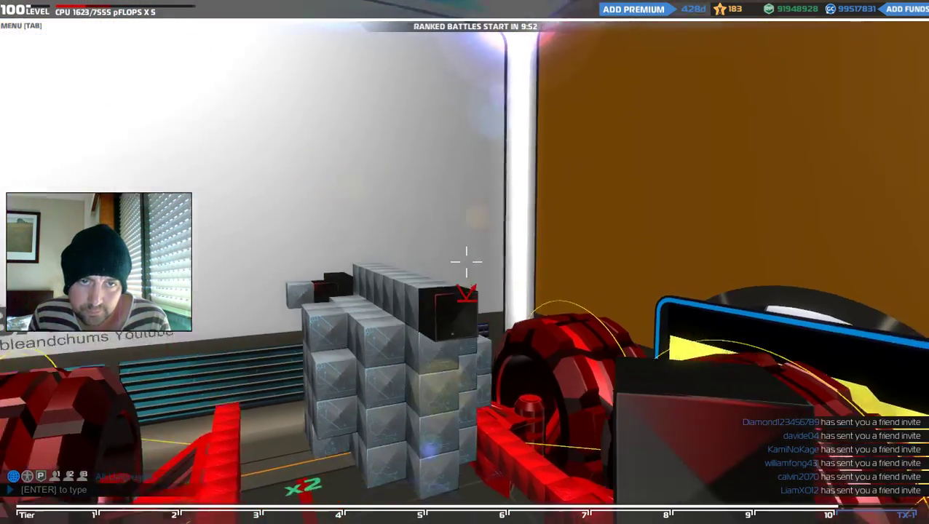
right_click(466, 263)
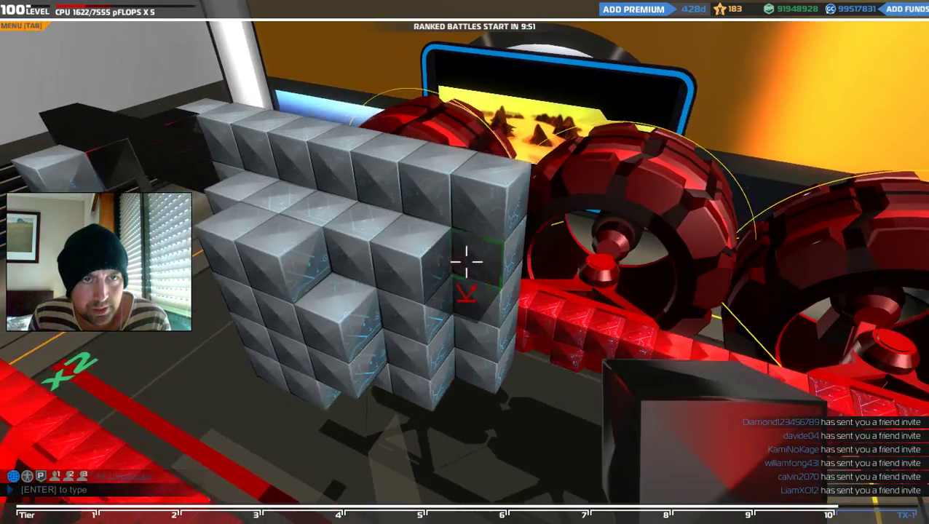
right_click(466, 262)
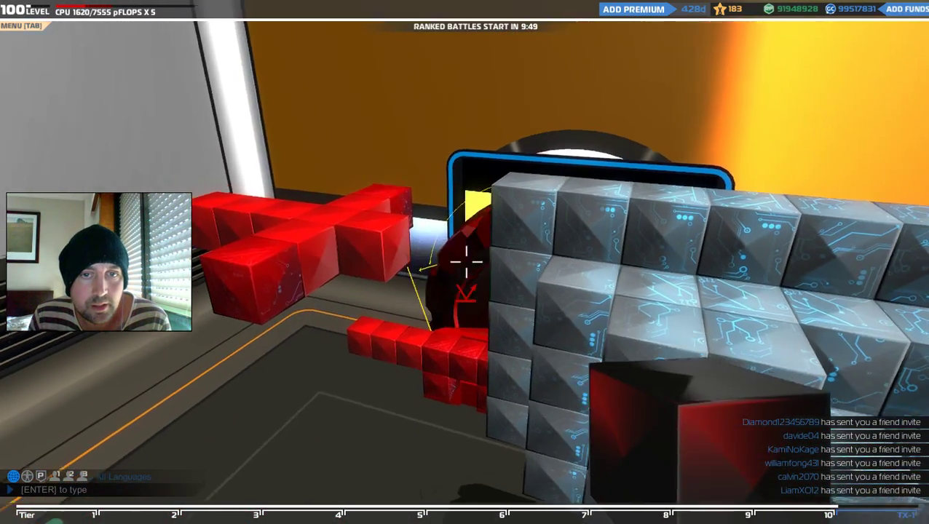
right_click(467, 262)
right_click(466, 262)
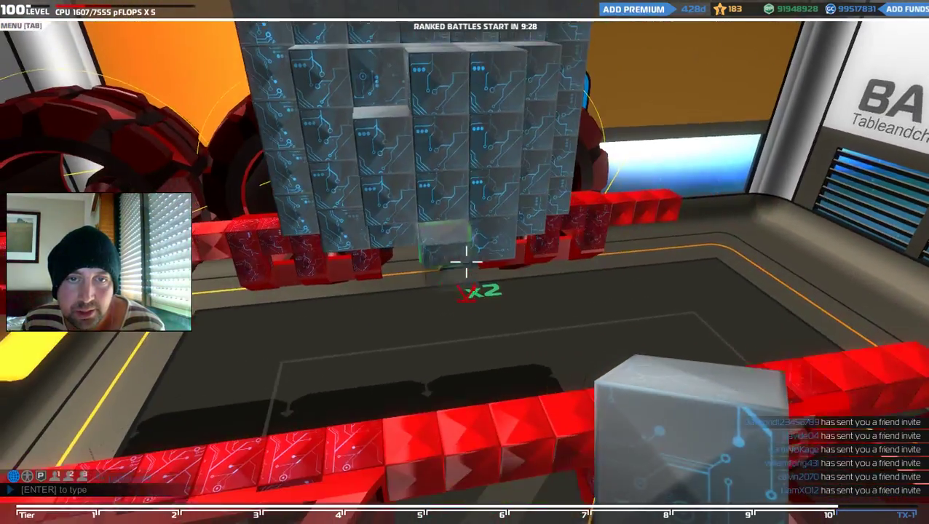
Step: Add two grey cube columns, remove red wheels, and re-place one wheel
left_click(466, 260)
left_click(466, 261)
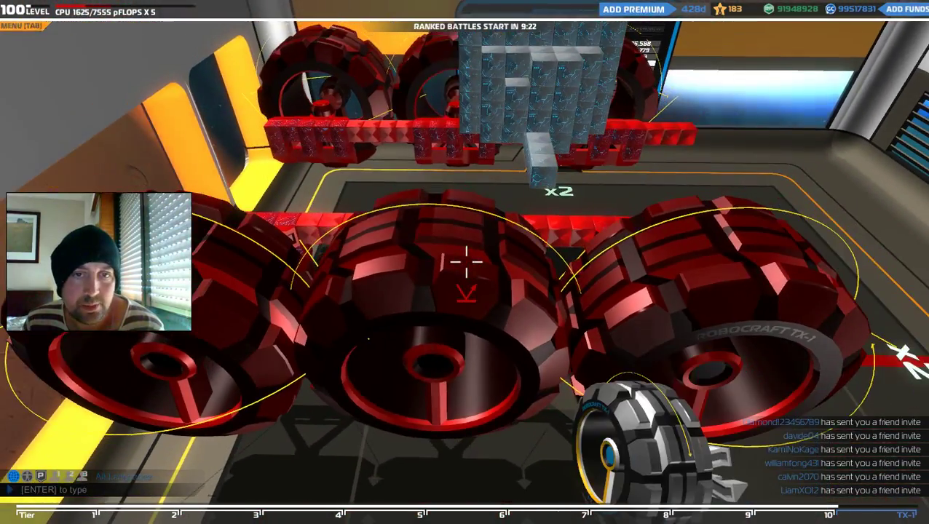
right_click(467, 262)
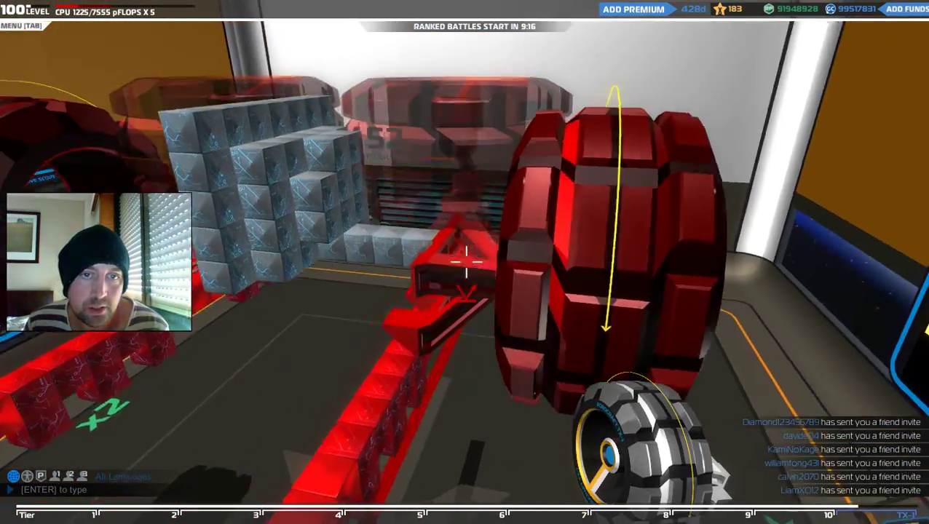
key("1")
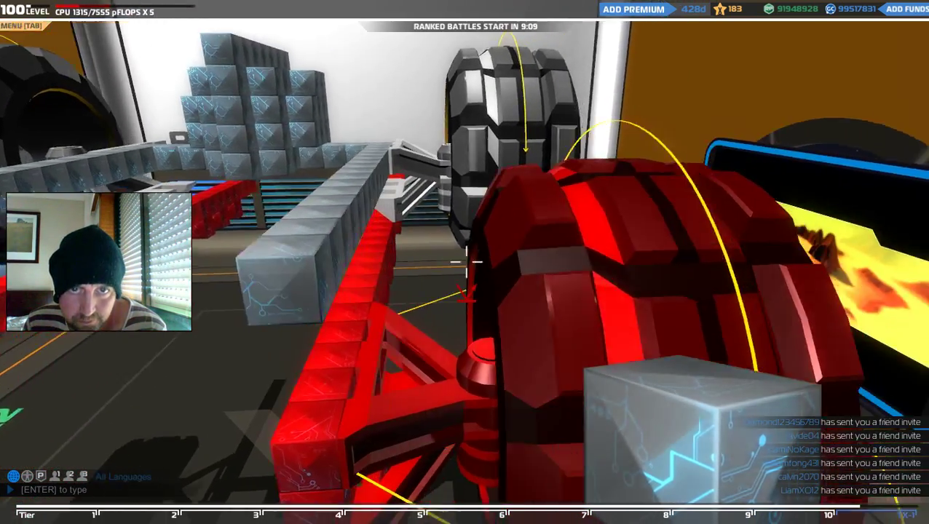
key("2")
right_click(467, 261)
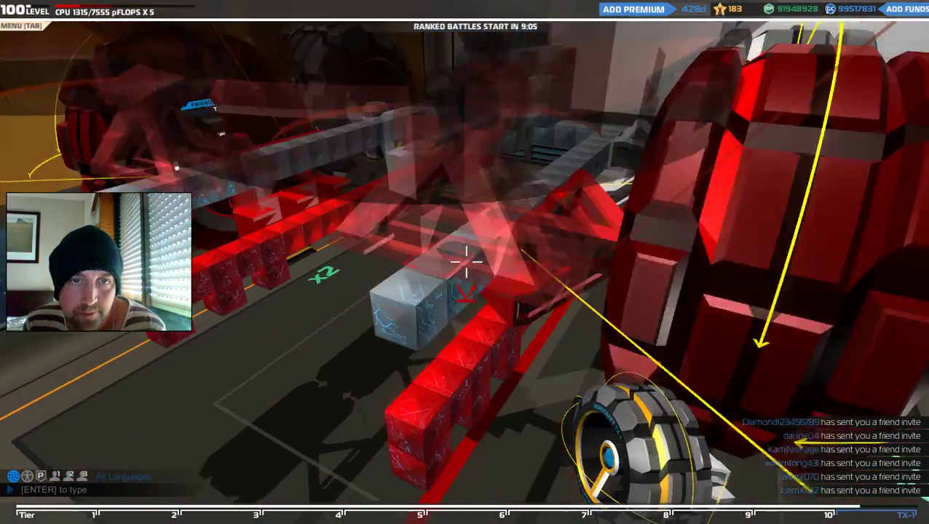
left_click(467, 261)
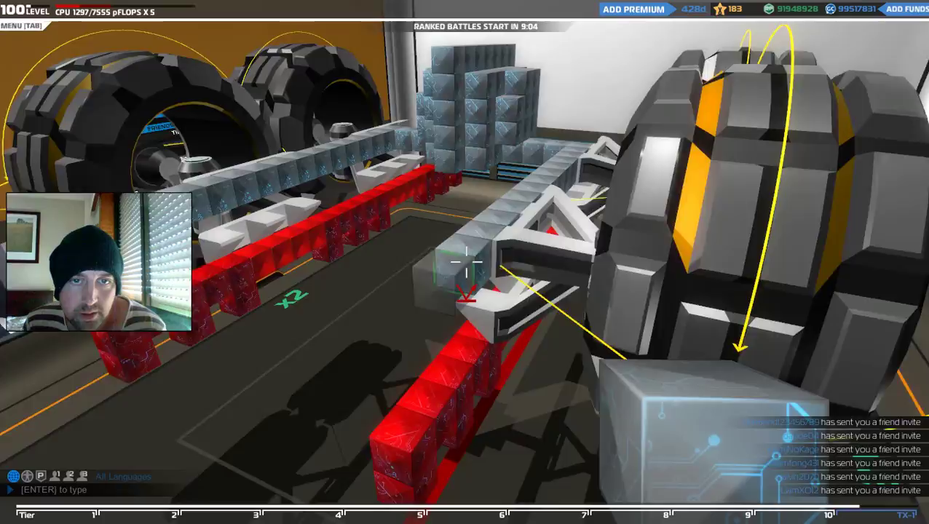
right_click(467, 261)
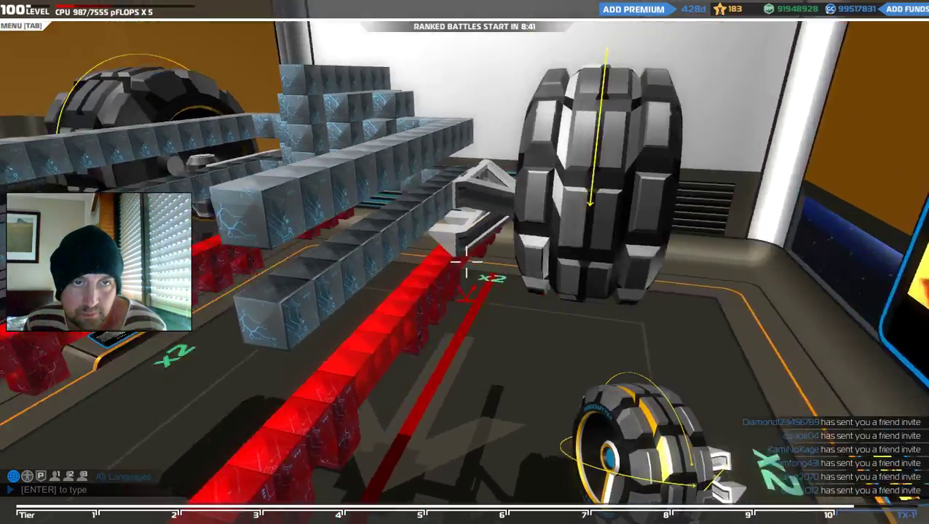
Step: Delete frame blocks and the remaining red wheels, dropping CPU to 743
right_click(466, 258)
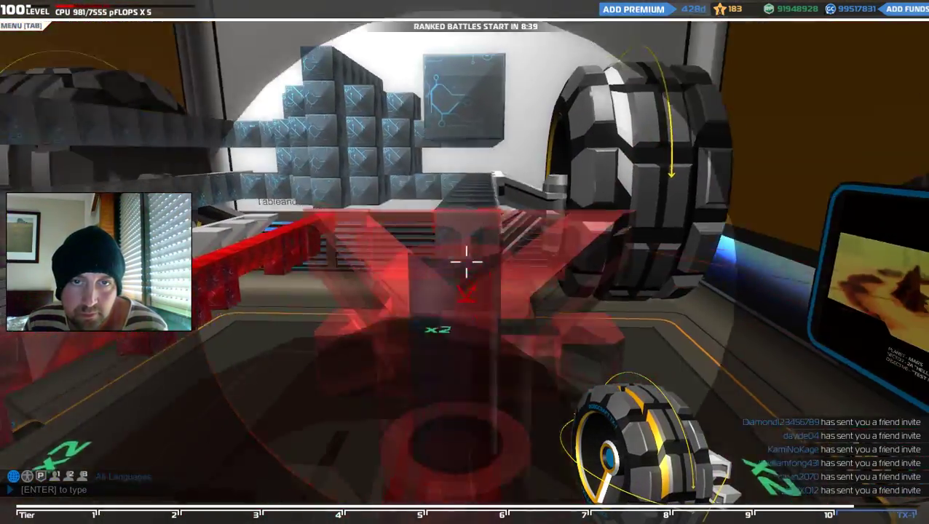
right_click(466, 258)
right_click(466, 262)
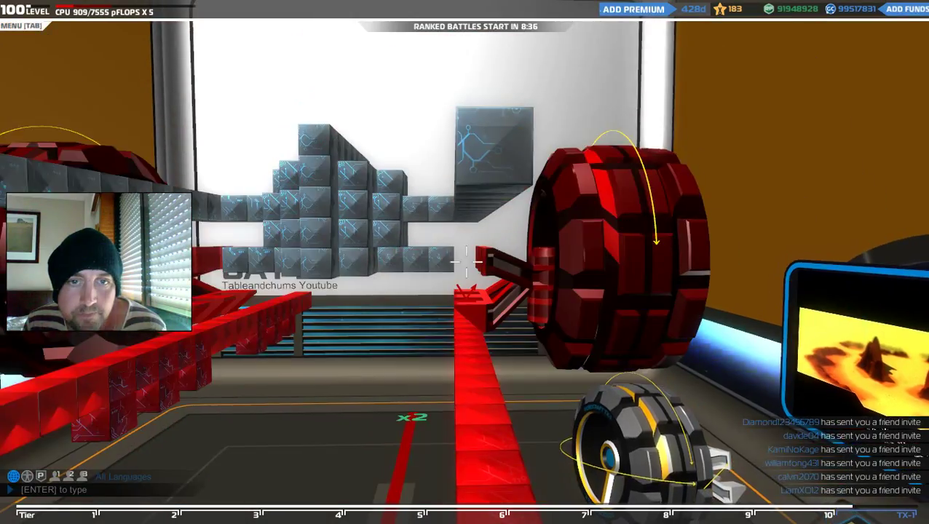
right_click(466, 262)
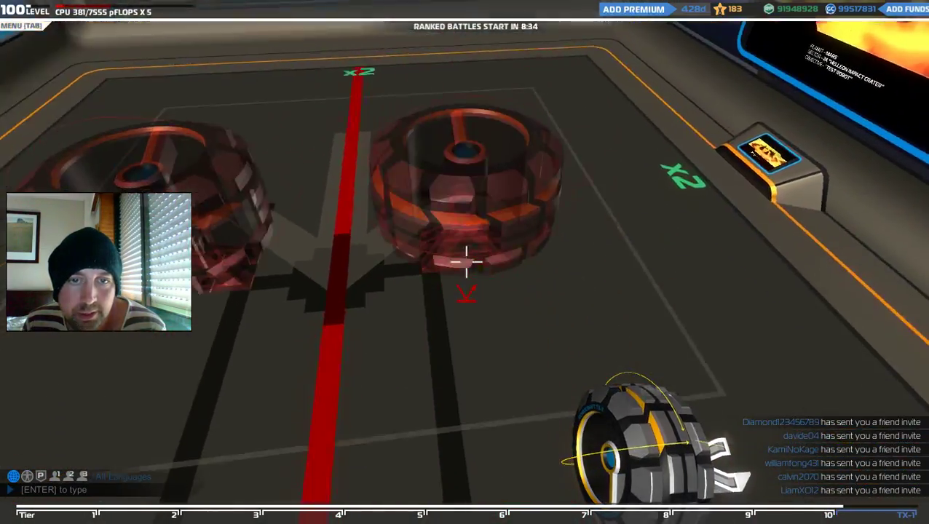
right_click(466, 263)
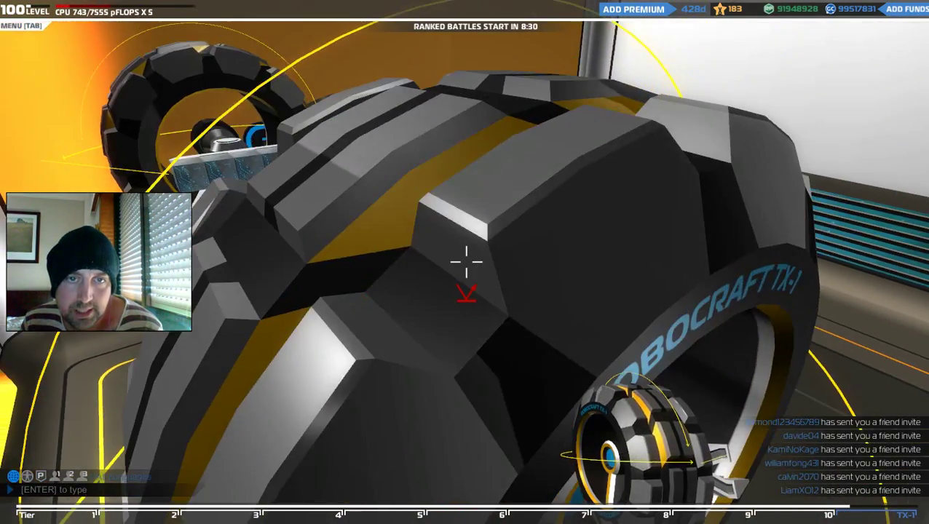
Step: Select Mega Wheel TX-1 from the cube inventory
key("q")
scroll(446, 233, "down", 3)
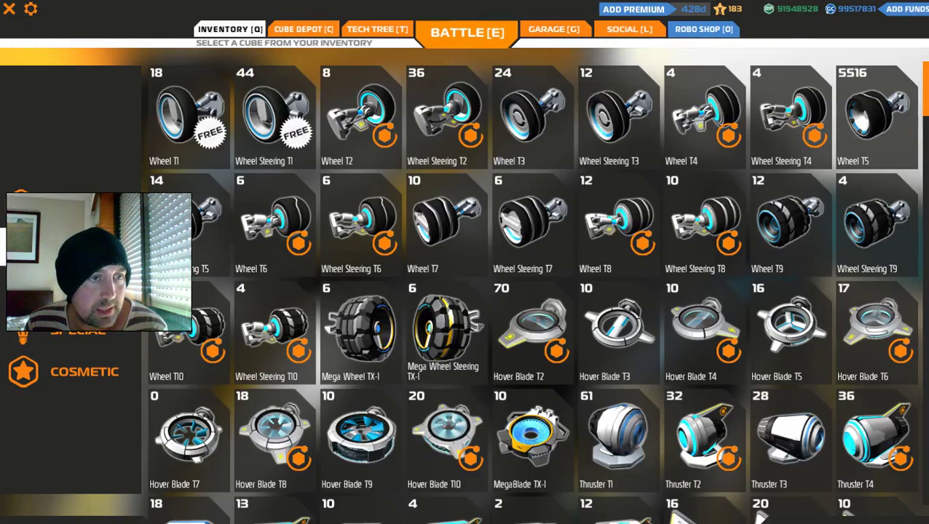
scroll(791, 332, "down", 4)
scroll(533, 179, "up", 2)
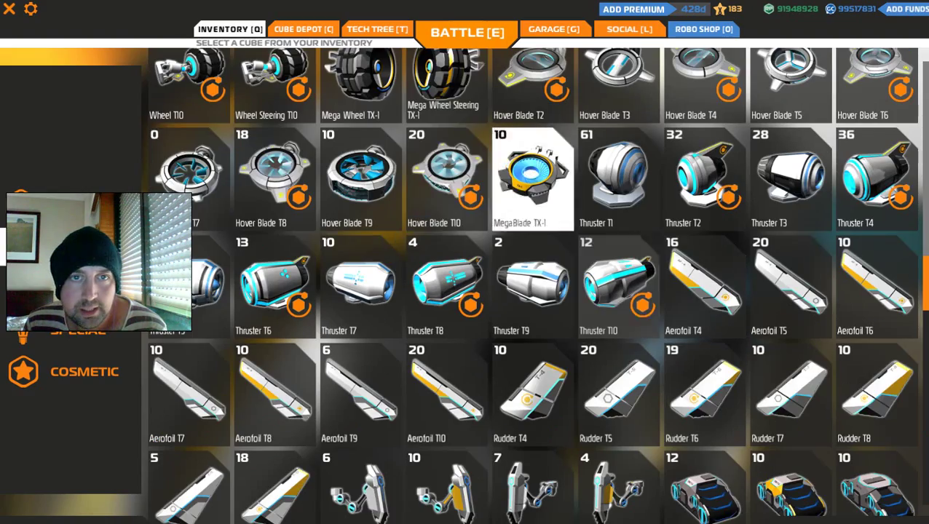
left_click(361, 80)
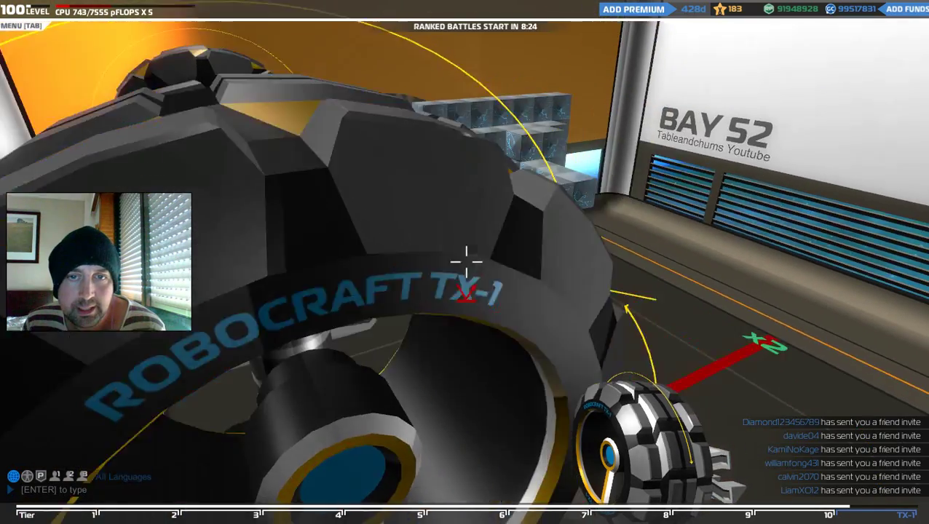
Step: Place a support block and Mega Wheel TX-1 wheels along the chassis, CPU reaching 1633
key("s")
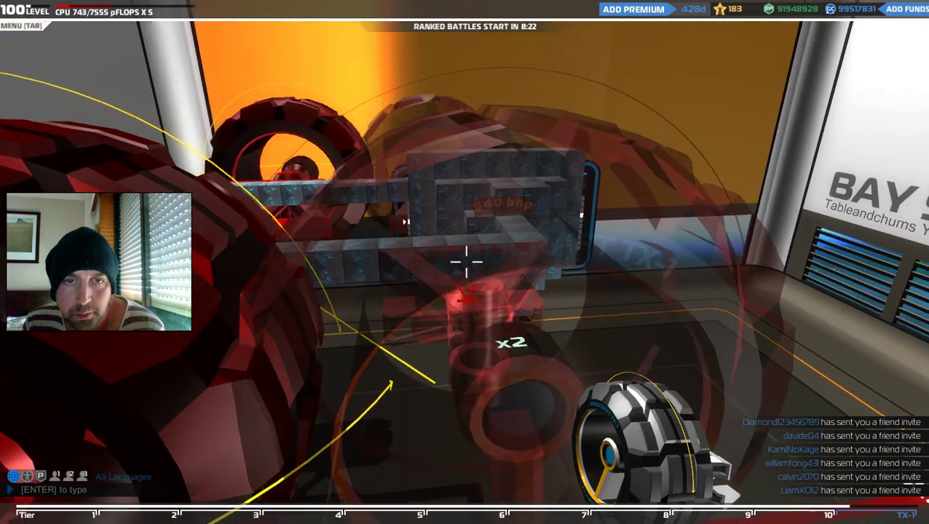
key("w")
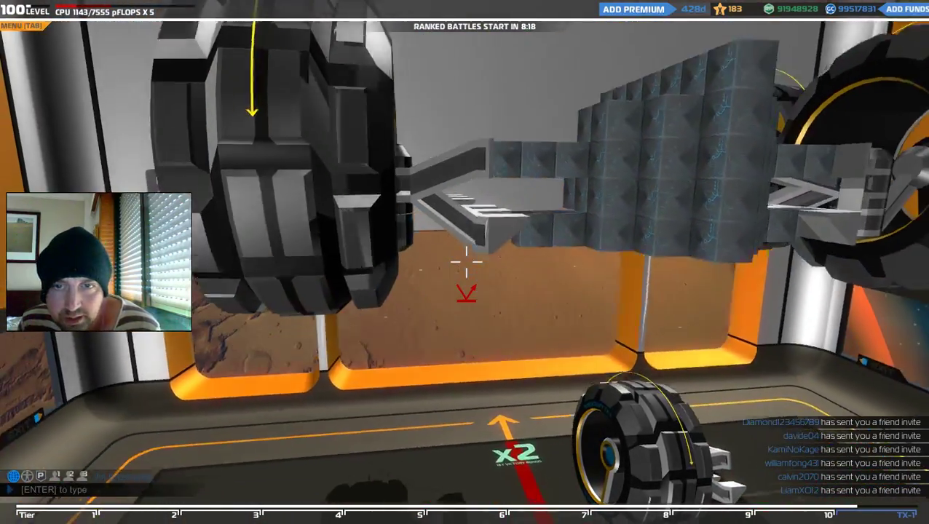
key("w")
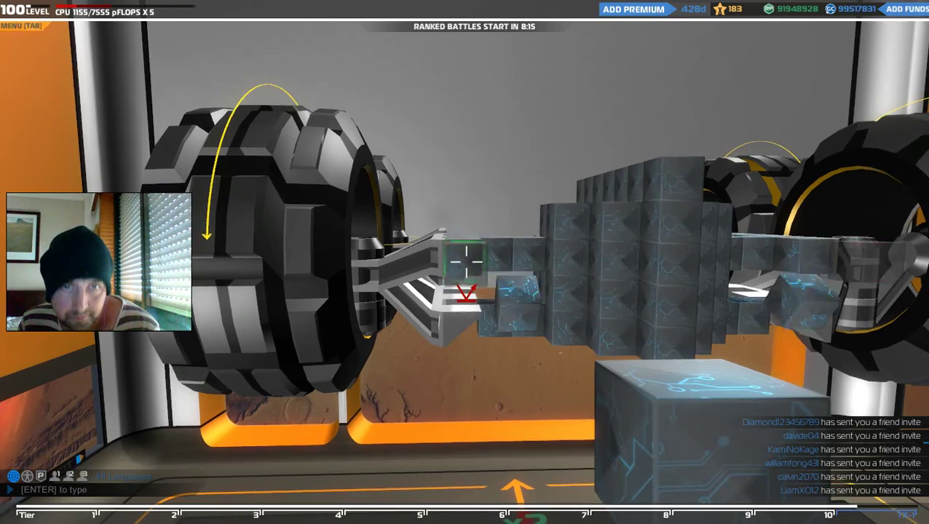
left_click(466, 260)
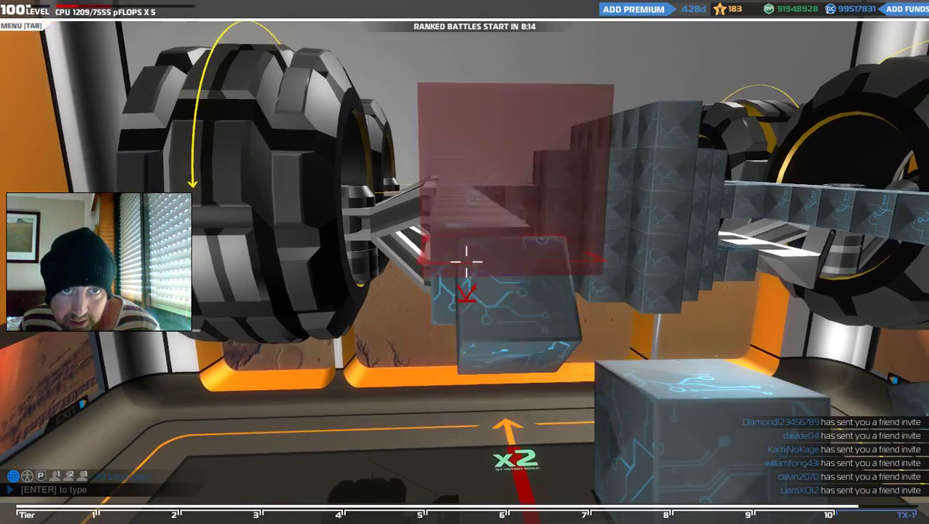
key("s")
left_click(466, 260)
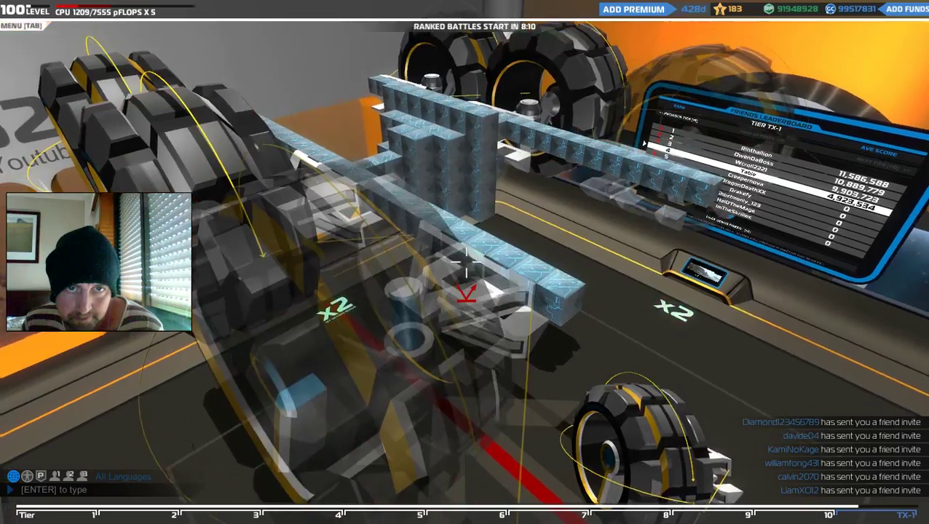
left_click(466, 260)
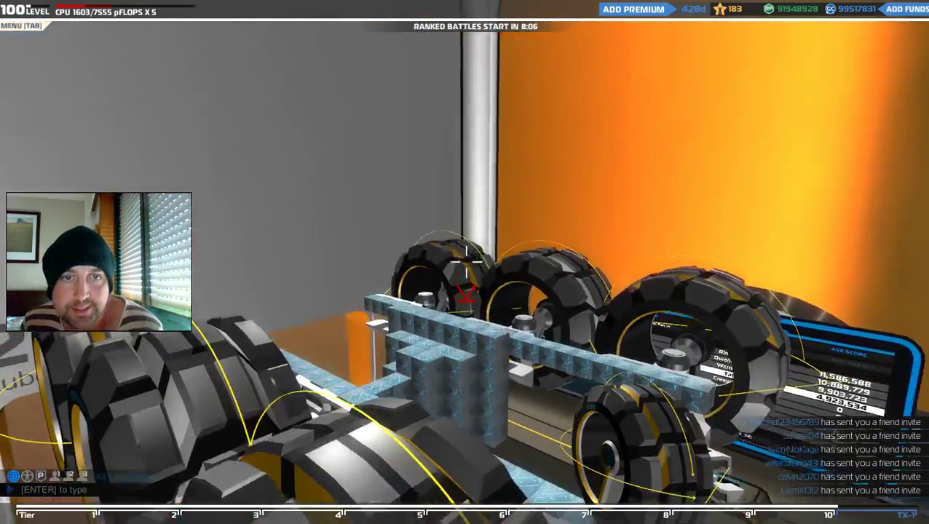
right_click(466, 260)
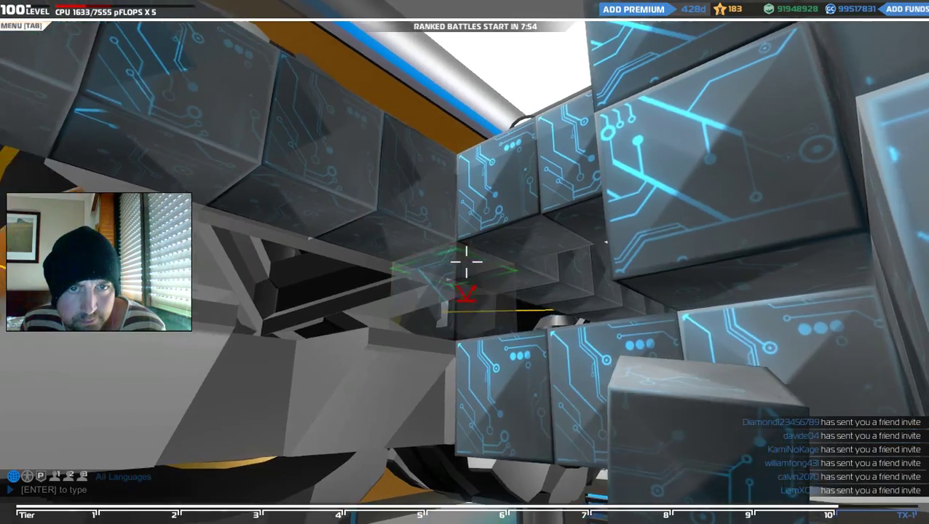
Step: Place three armour blocks under the chassis and delete two misplaced ones, CPU at 1681
left_click(466, 262)
left_click(466, 262)
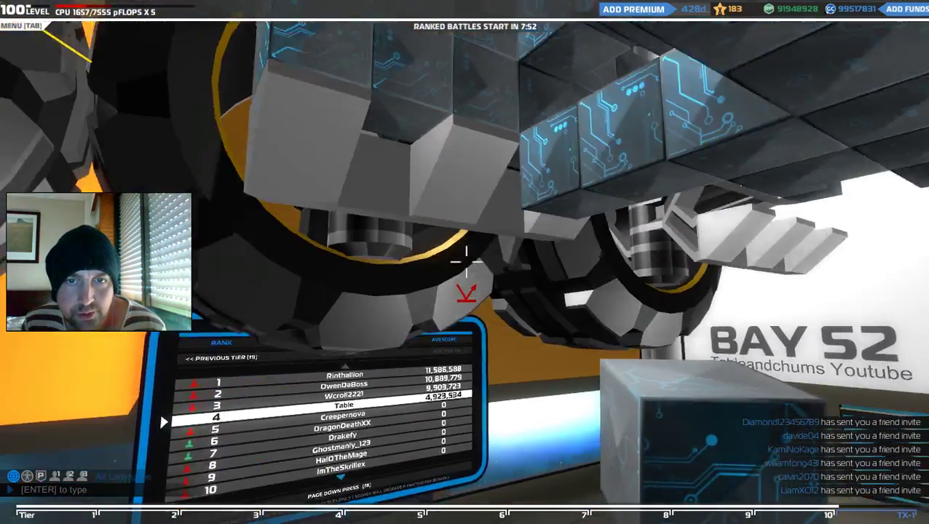
left_click(466, 262)
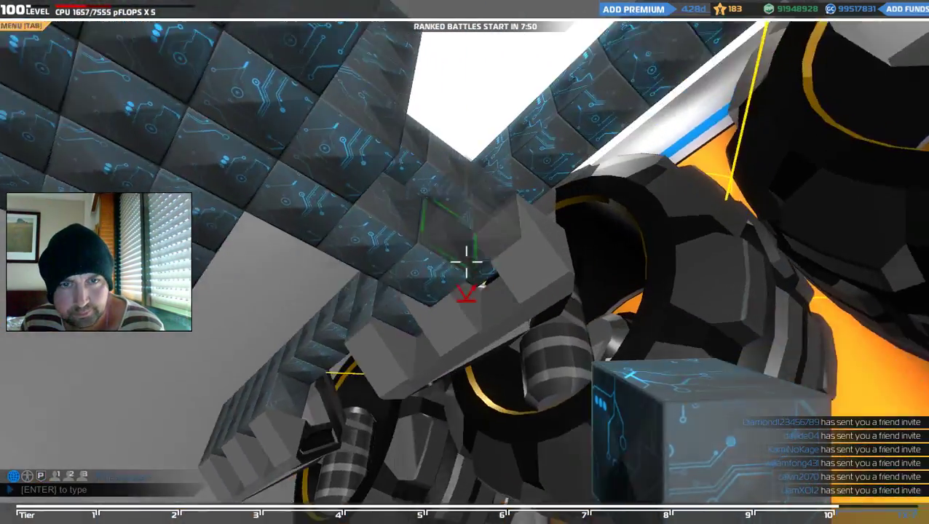
right_click(466, 262)
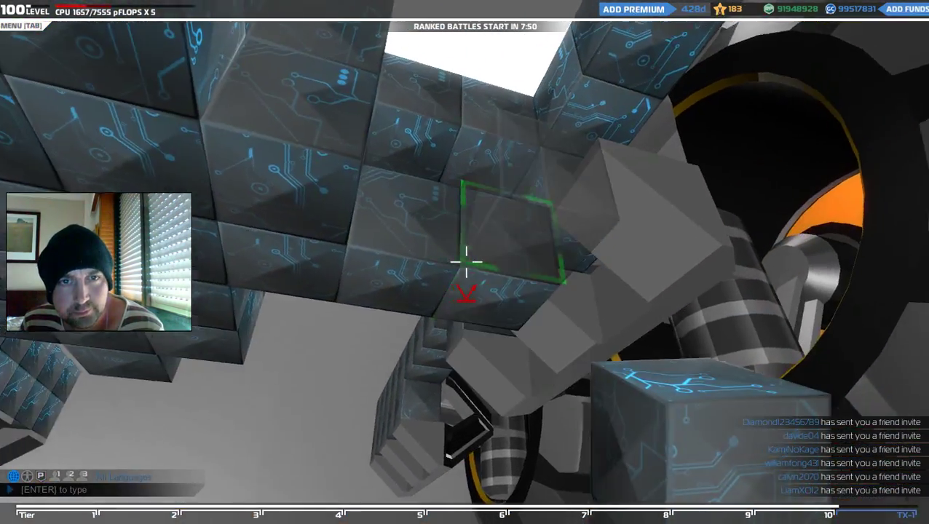
right_click(466, 262)
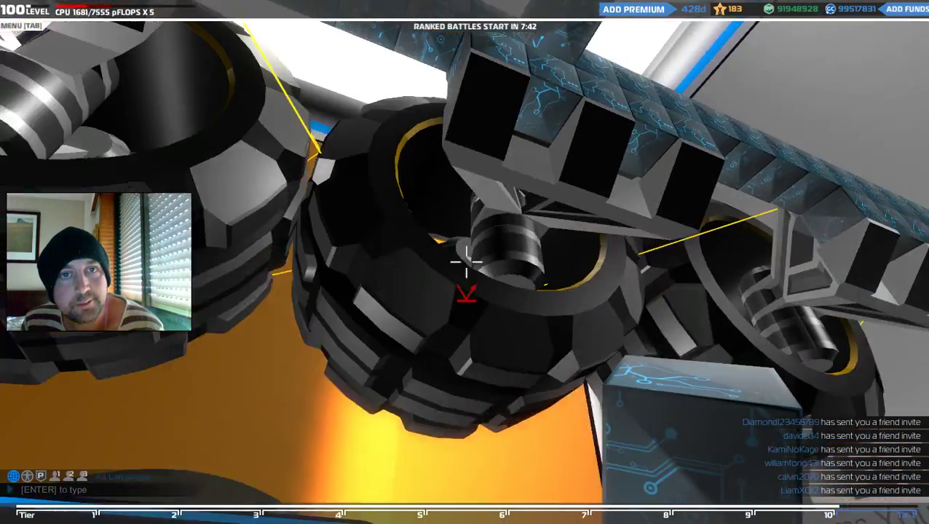
Step: Select Armored Prism TX-1 from the cube inventory
key("q")
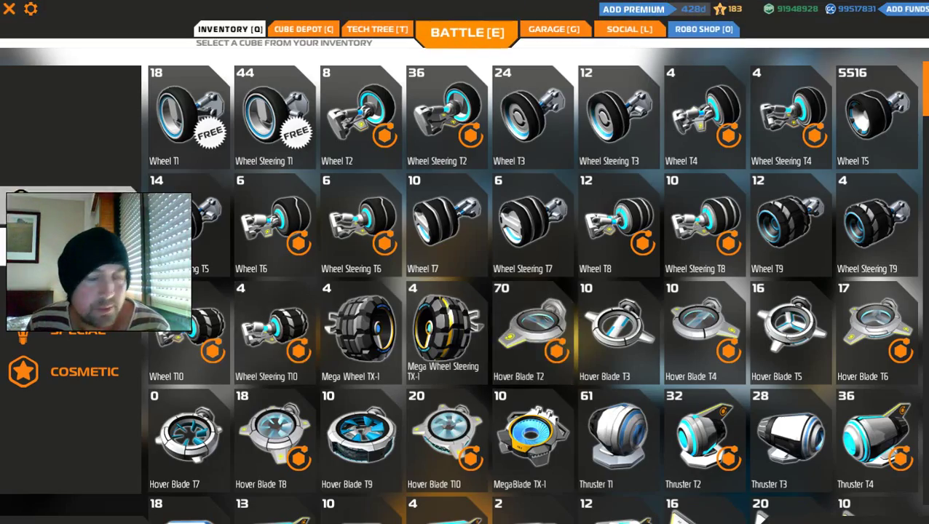
scroll(536, 284, "down", 10)
left_click(877, 365)
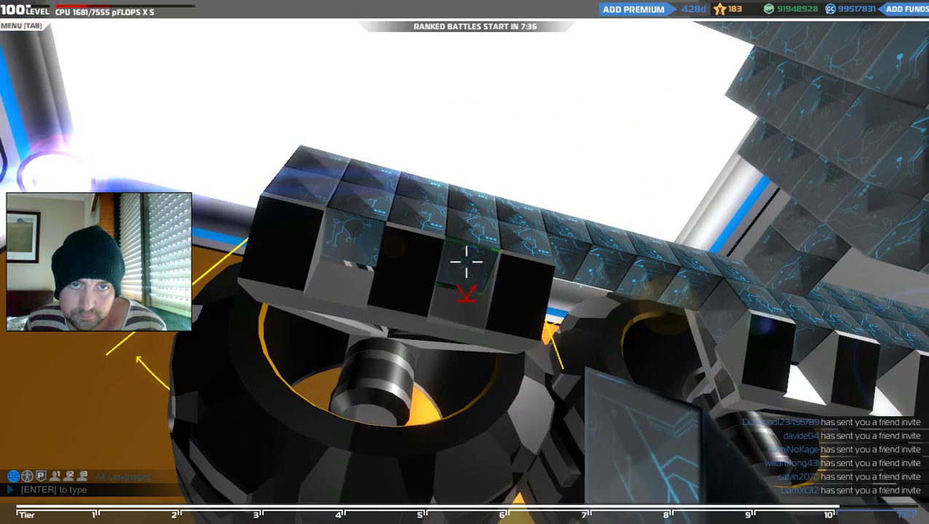
Step: Switch to plain armour cubes and place one beside the centre block
key("d")
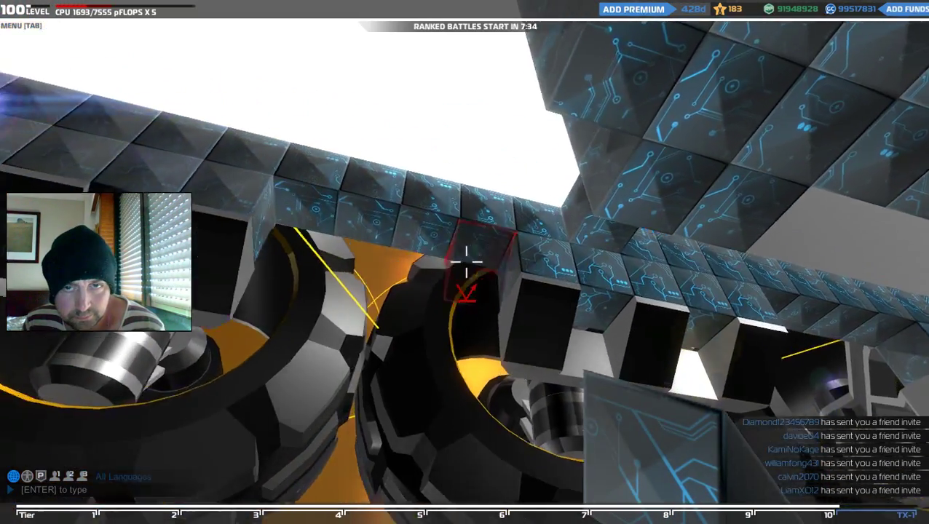
key("a")
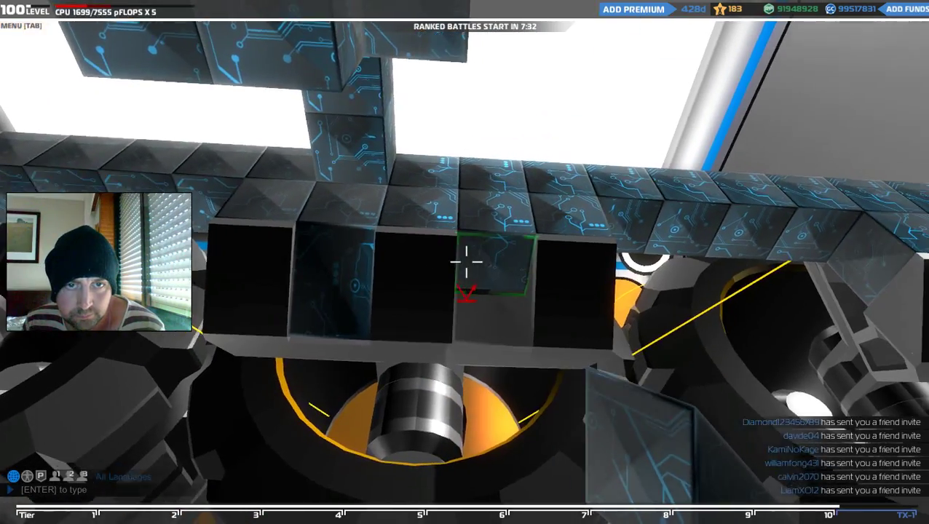
key("d")
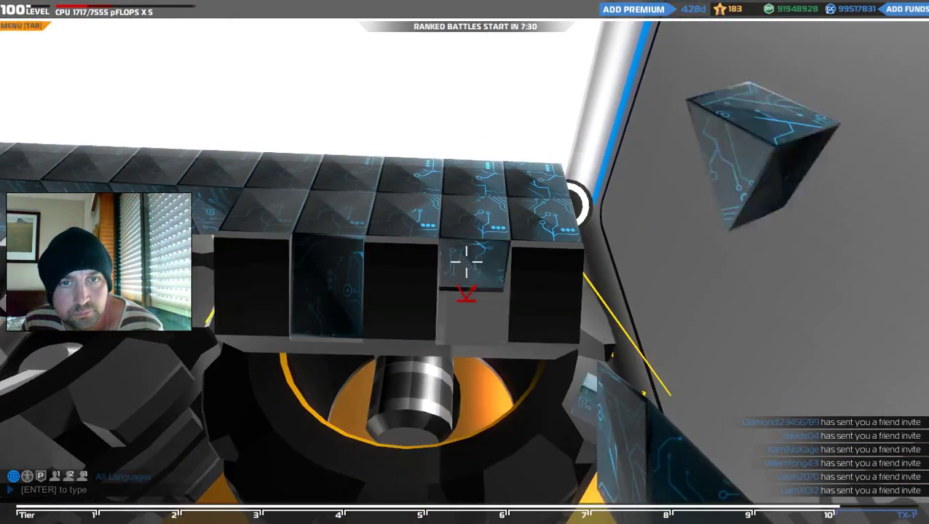
key("s")
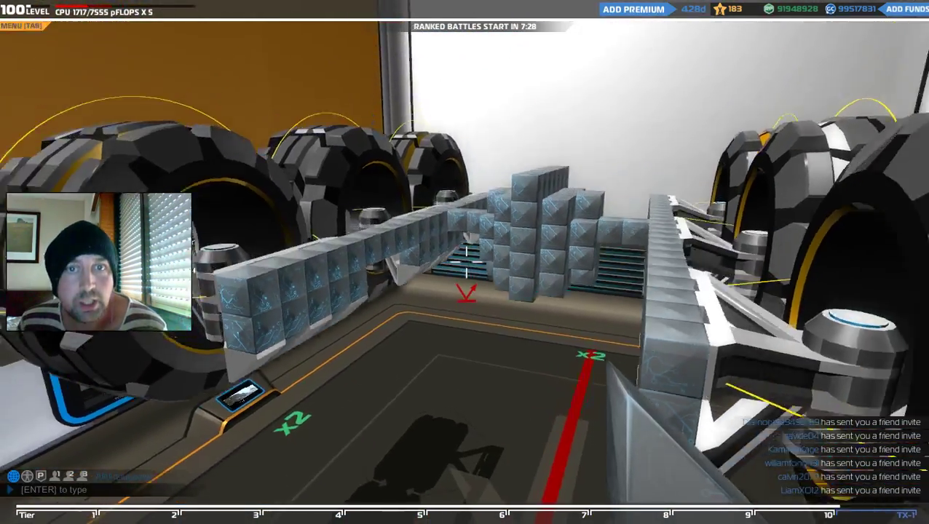
key("d")
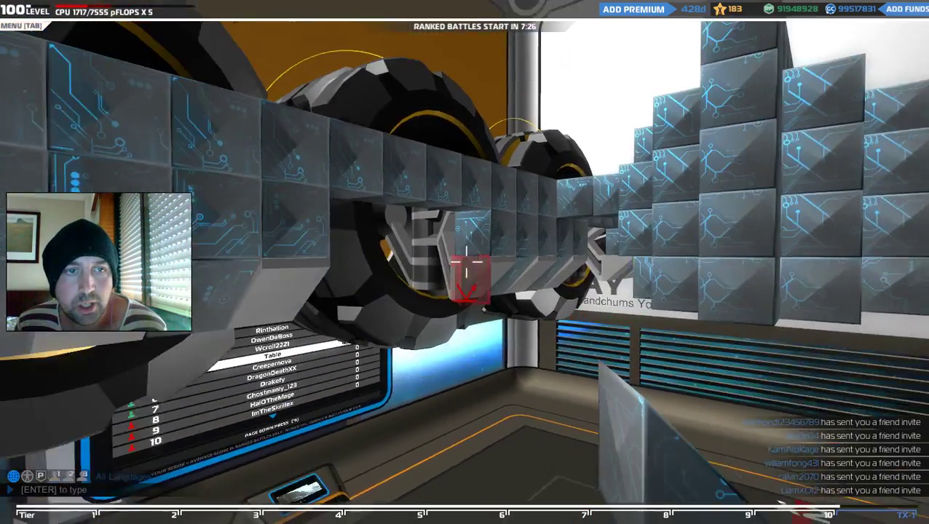
key("d")
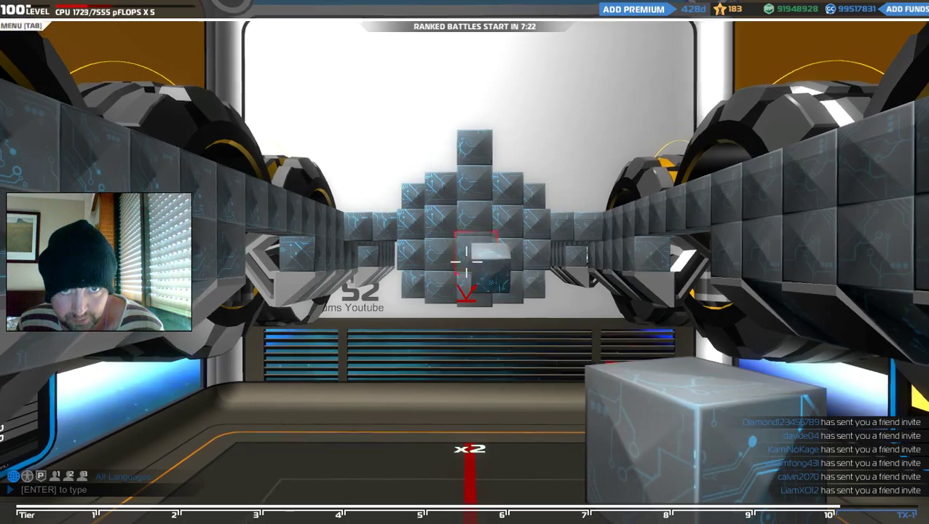
key("s")
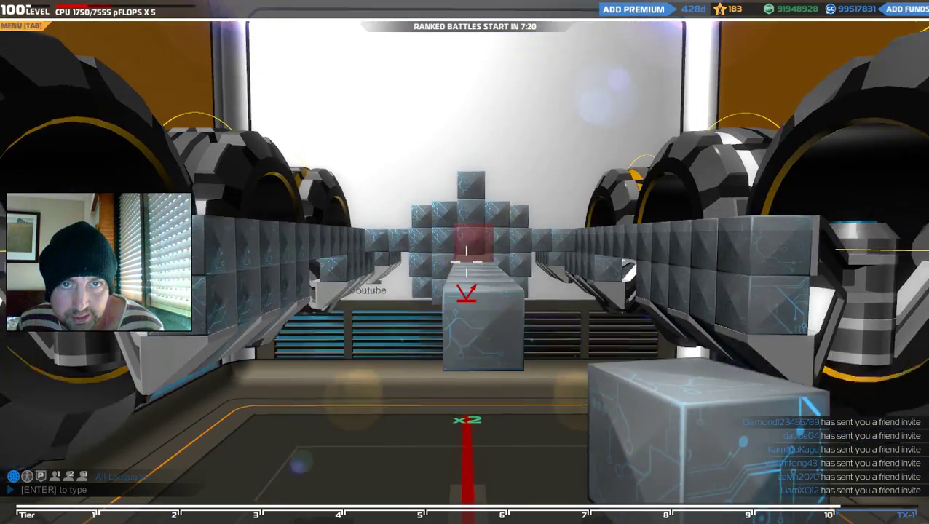
key("w")
left_click(466, 255)
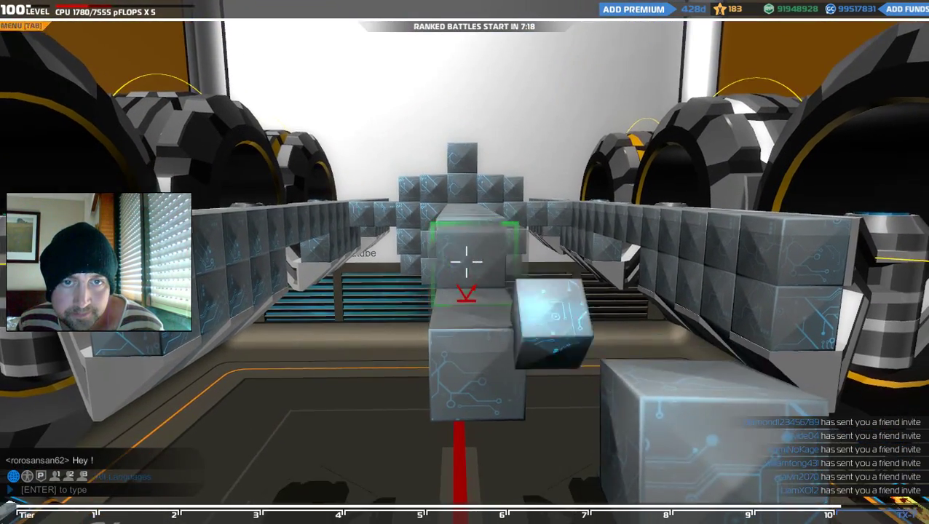
Step: Place armour cubes on the inner wall and along the chassis corridor
key("w")
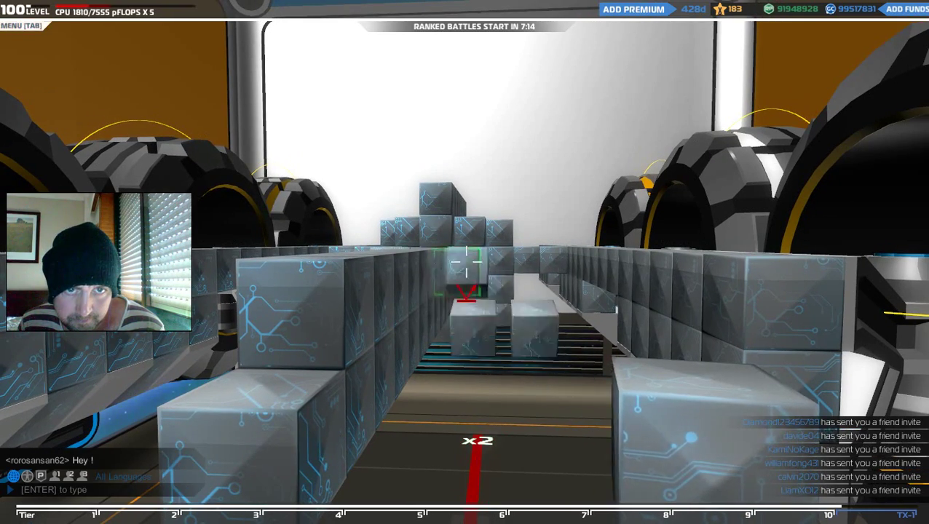
key("w")
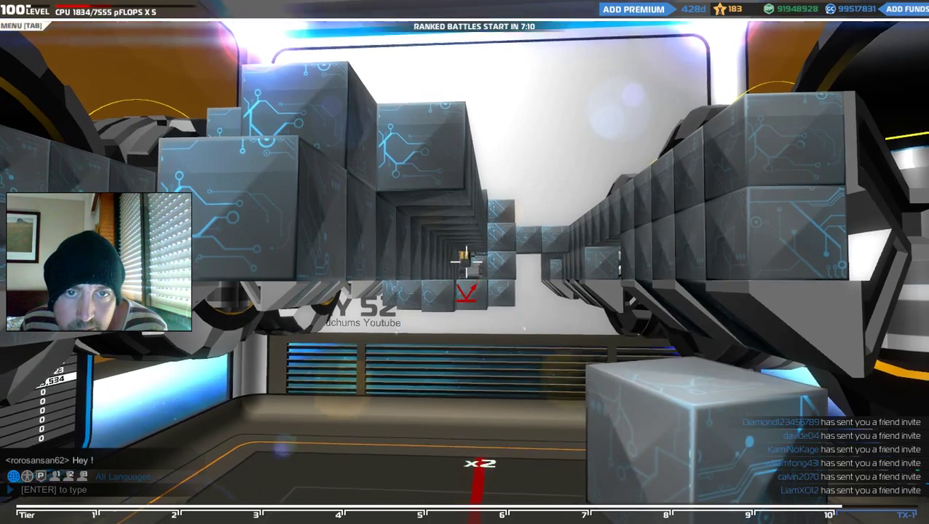
key("w")
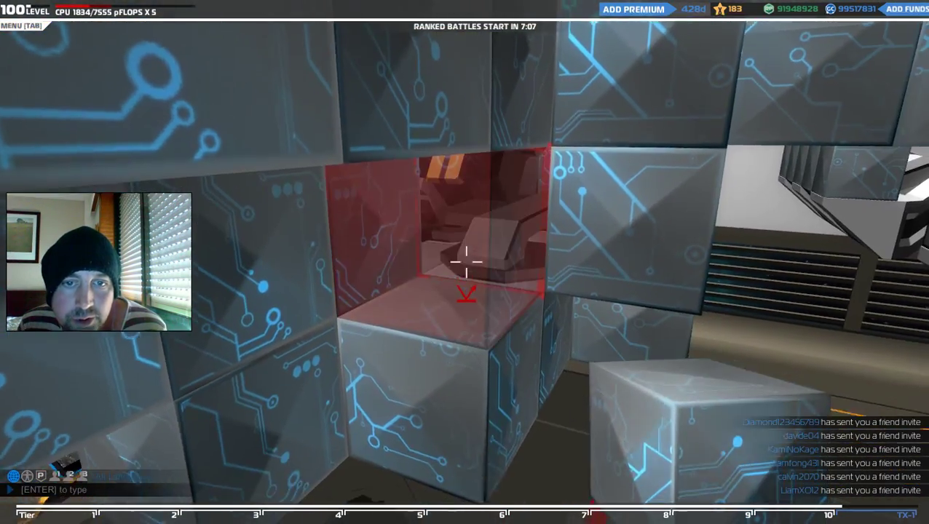
left_click(467, 263)
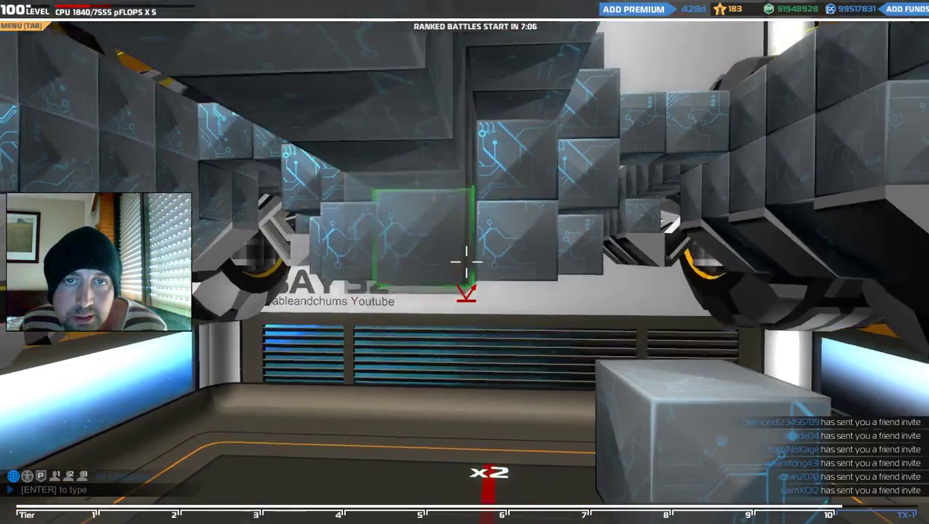
key("w")
left_click(466, 263)
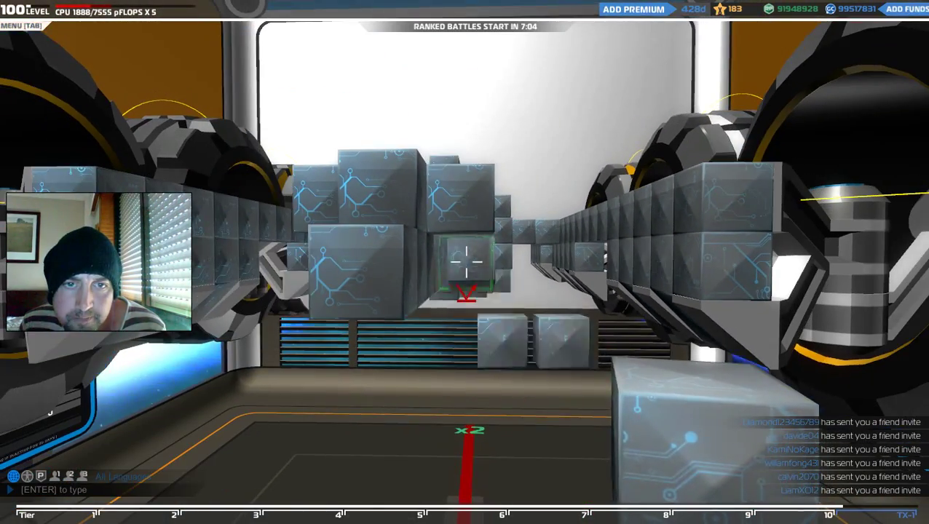
key("w")
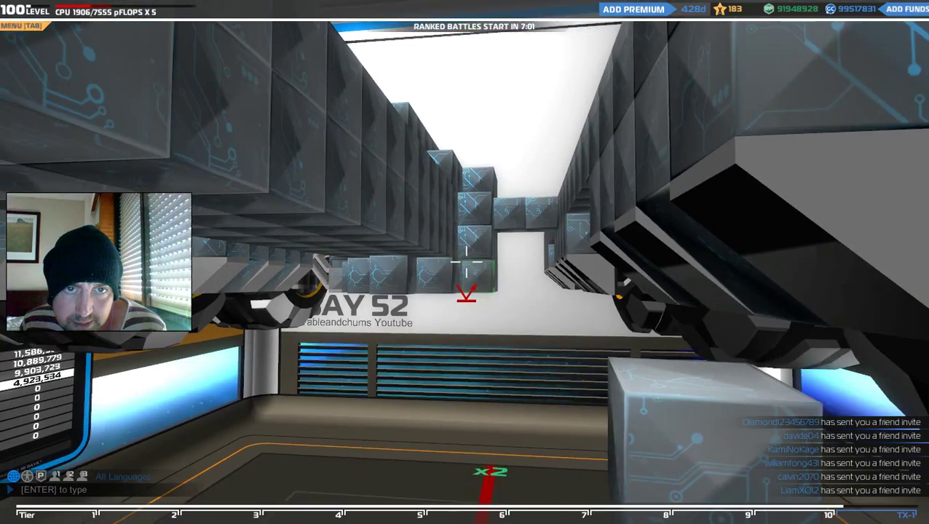
Step: Add cubes to the middle structure and corridor, deleting one stray cube, CPU at 2158
key("s")
left_click(466, 262)
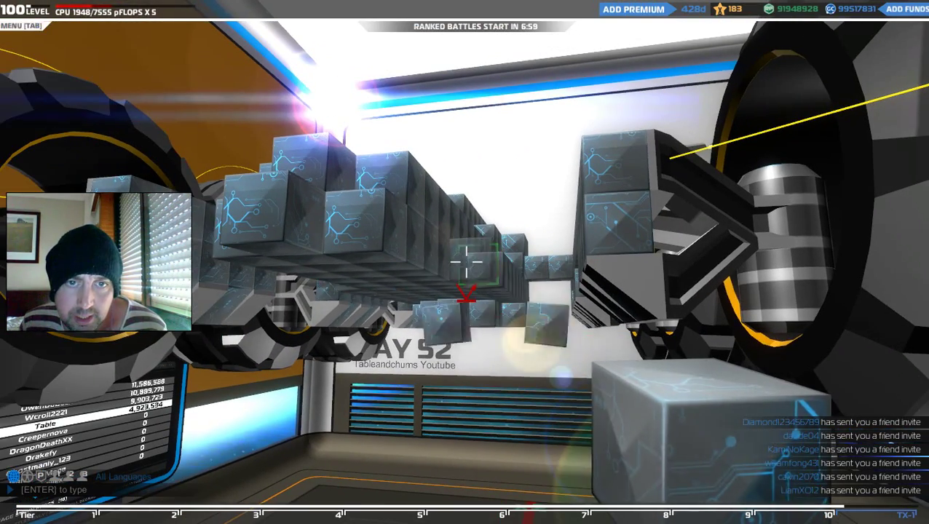
left_click(466, 263)
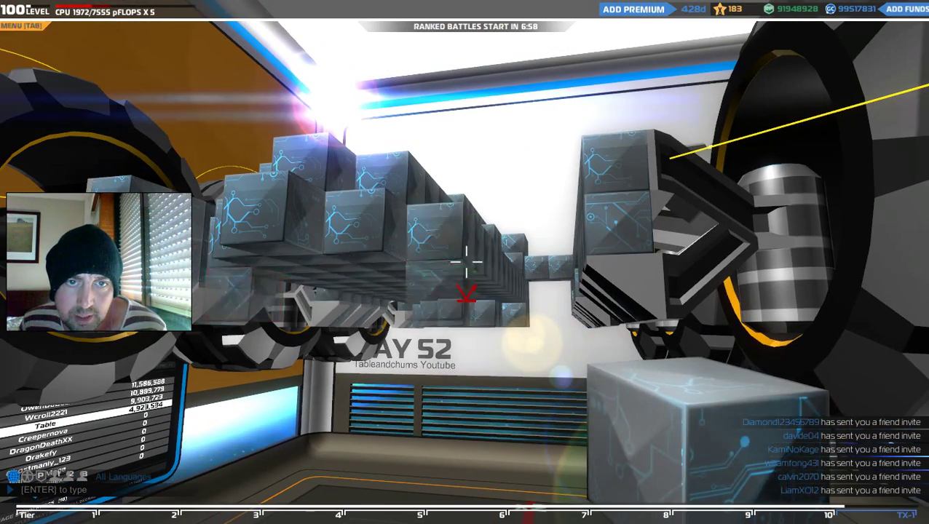
key("d")
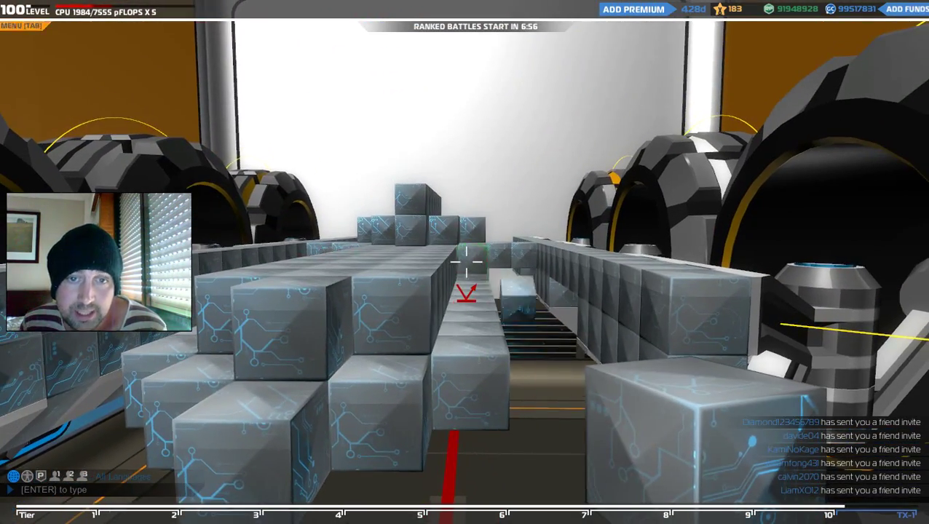
left_click(466, 262)
key("s")
left_click(466, 262)
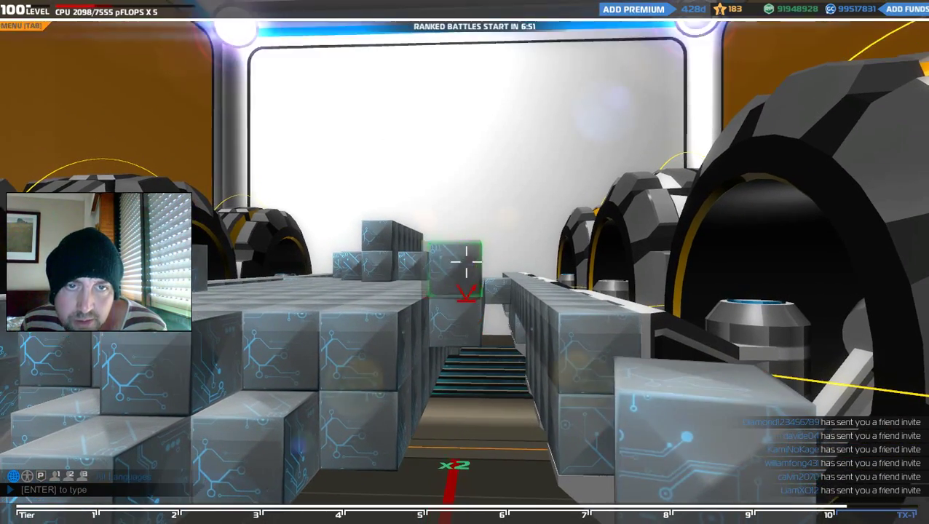
right_click(466, 262)
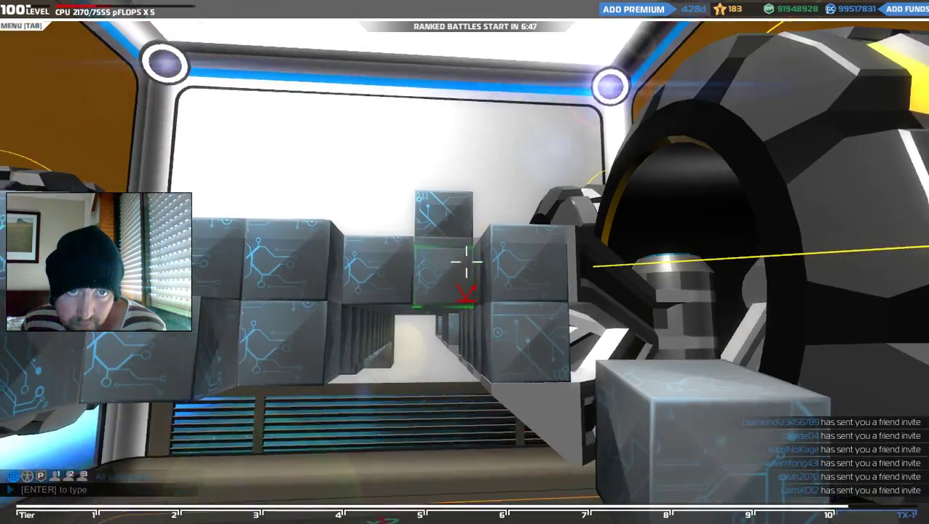
Step: Add armour cubes across the robot's underside beneath the chassis
left_click(466, 262)
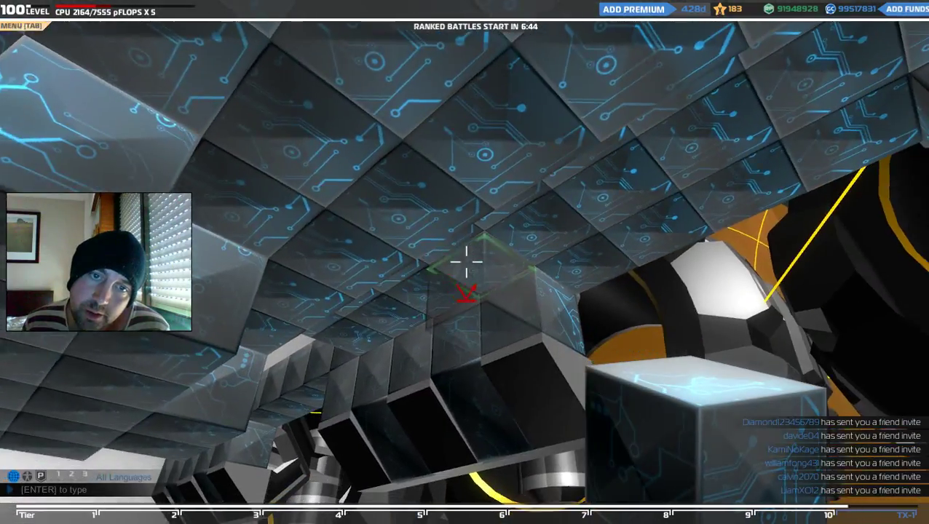
left_click(466, 262)
left_click(466, 262)
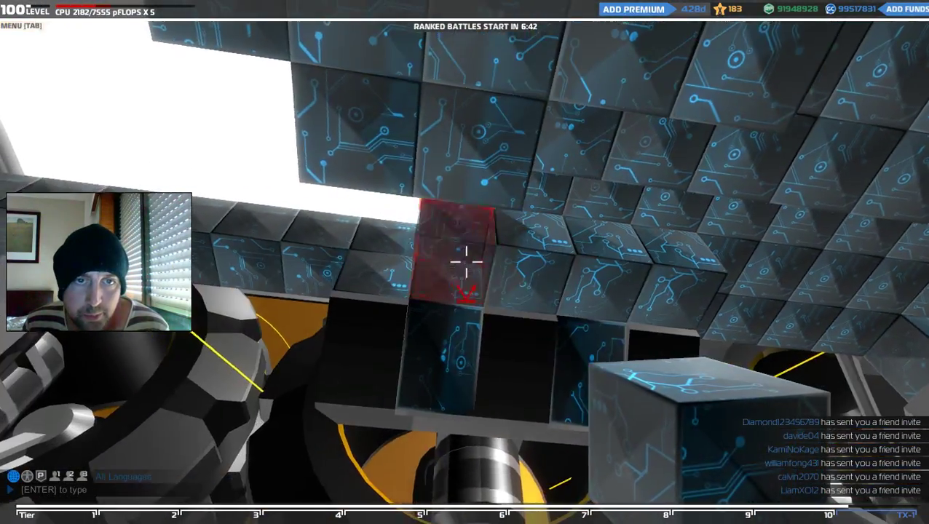
left_click(466, 263)
left_click(466, 262)
left_click(466, 263)
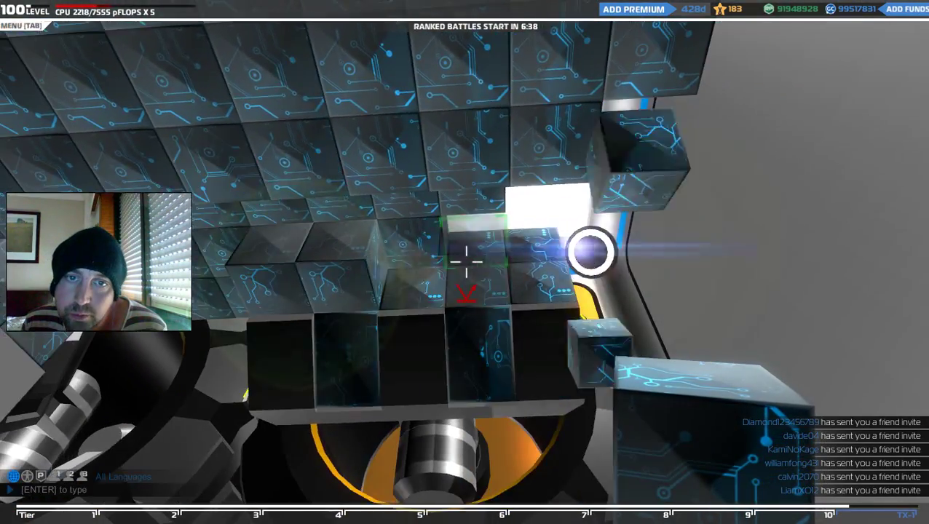
left_click(466, 263)
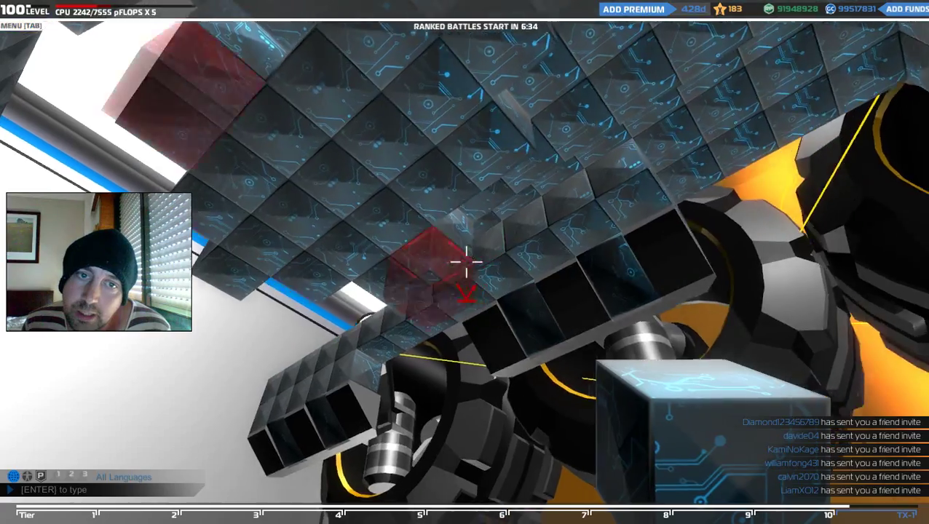
left_click(466, 263)
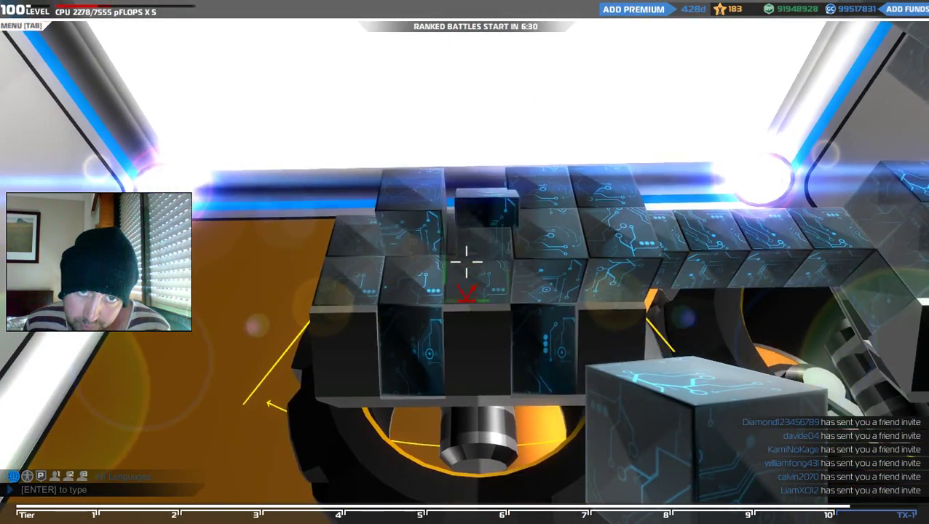
left_click(466, 262)
left_click(466, 263)
left_click(466, 262)
left_click(466, 263)
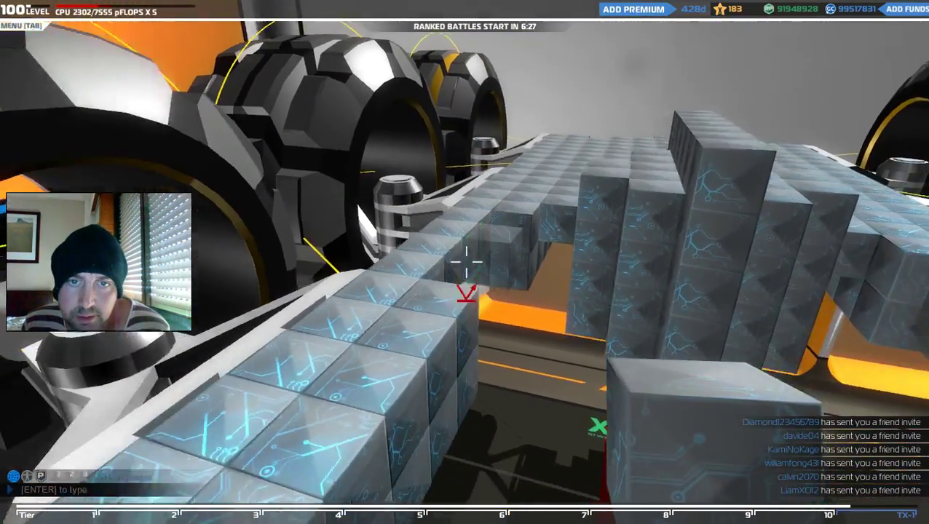
Step: Build up the centre column with a stack of armour cubes on top
left_click(466, 262)
left_click(466, 262)
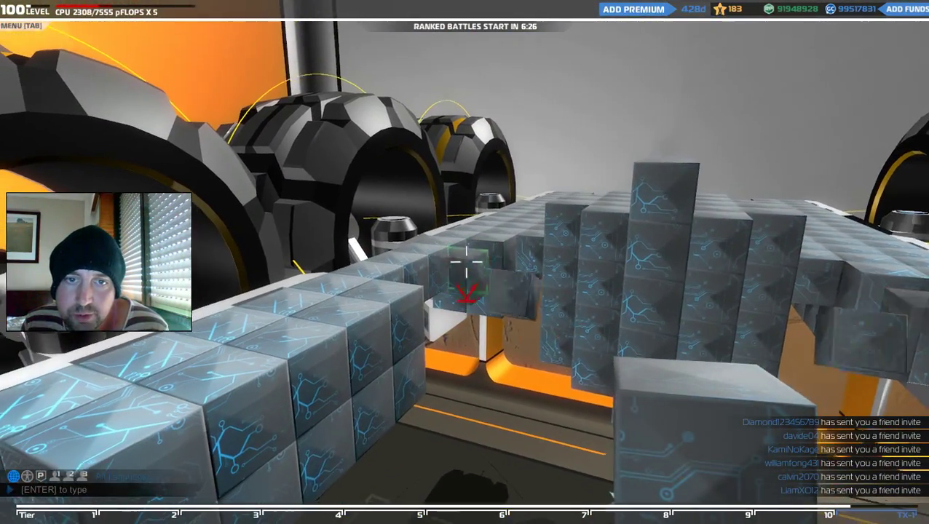
left_click(466, 263)
left_click(466, 263)
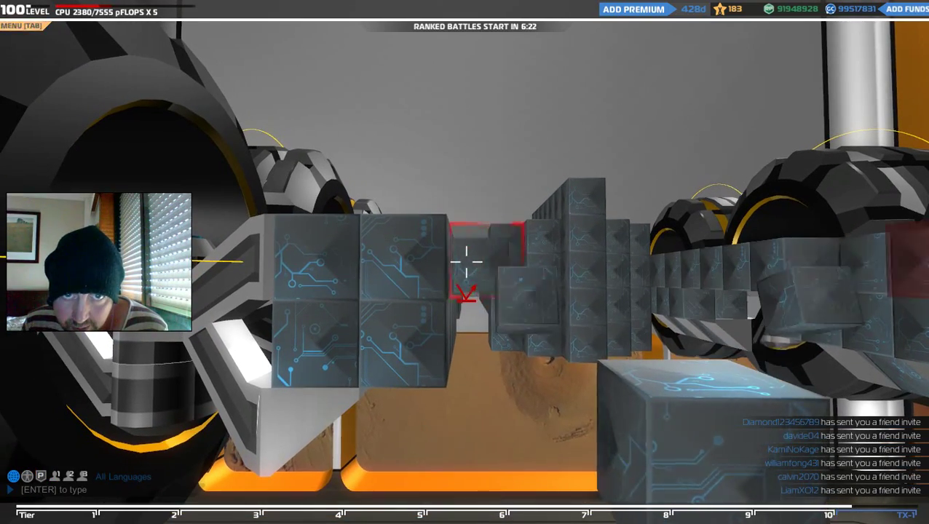
left_click(466, 262)
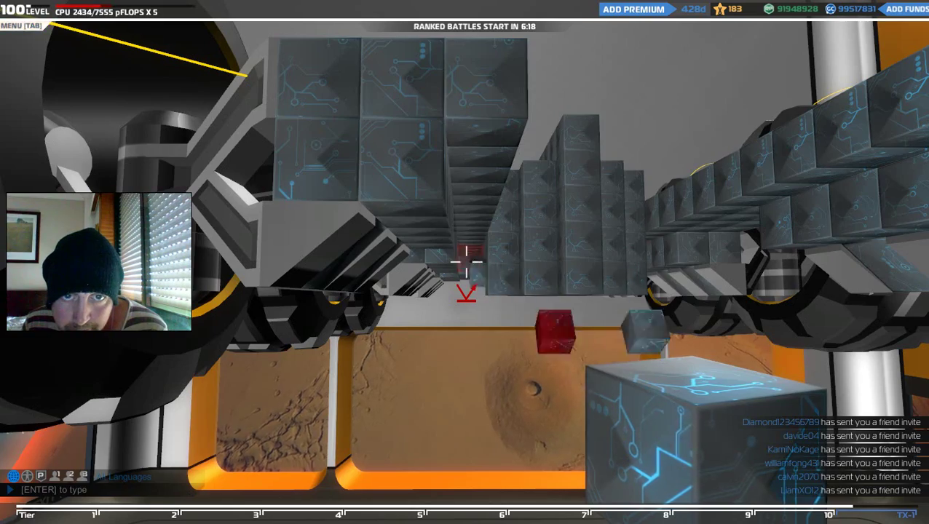
left_click(466, 263)
left_click(466, 263)
left_click(466, 263)
left_click(466, 262)
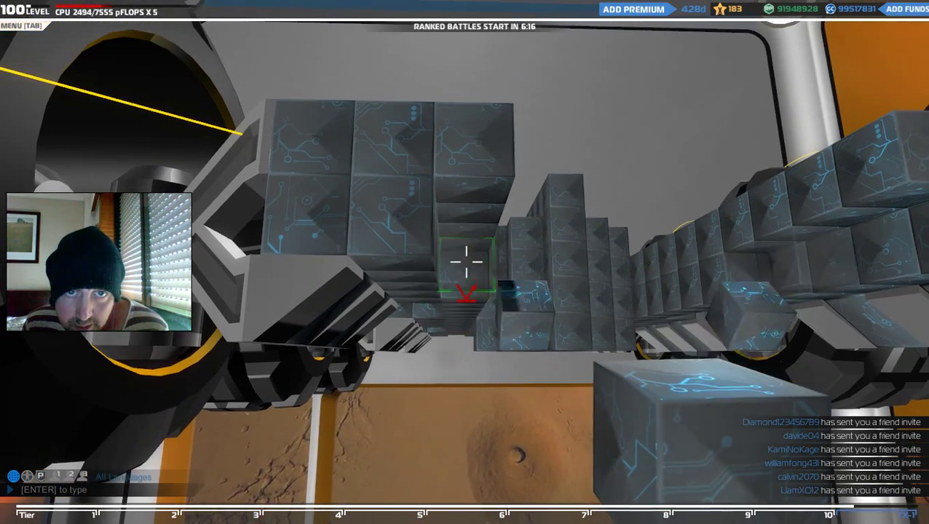
left_click(466, 262)
left_click(467, 263)
left_click(466, 262)
left_click(466, 262)
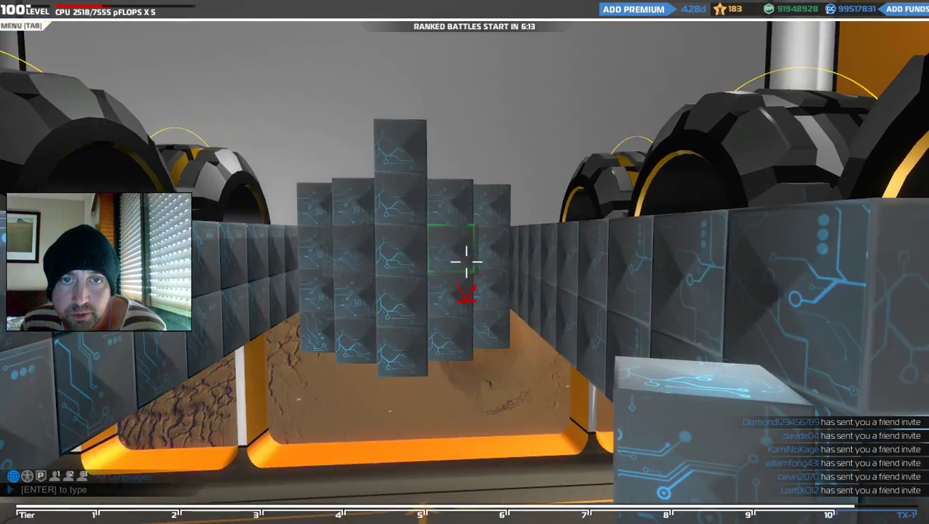
Step: Lay a floor-level row of cubes and more armour blocks under the deck, CPU reaching 2818
left_click(466, 262)
left_click(466, 262)
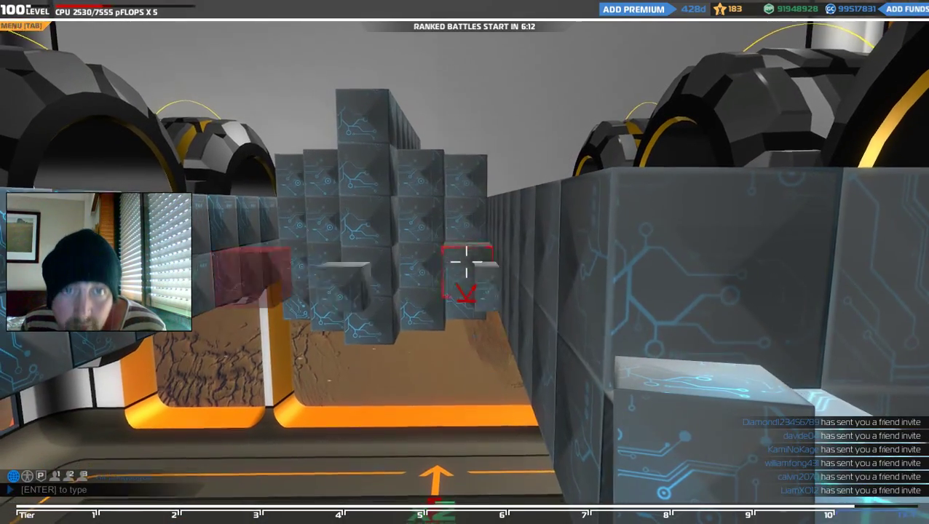
left_click(466, 262)
left_click(467, 262)
left_click(466, 263)
left_click(466, 263)
left_click(466, 263)
left_click(467, 263)
left_click(466, 262)
left_click(466, 262)
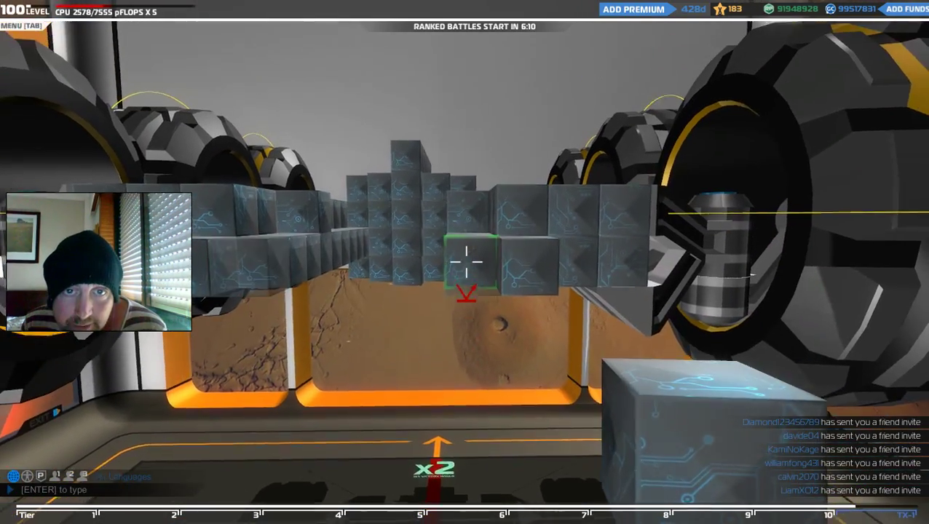
left_click(467, 262)
left_click(466, 263)
left_click(467, 262)
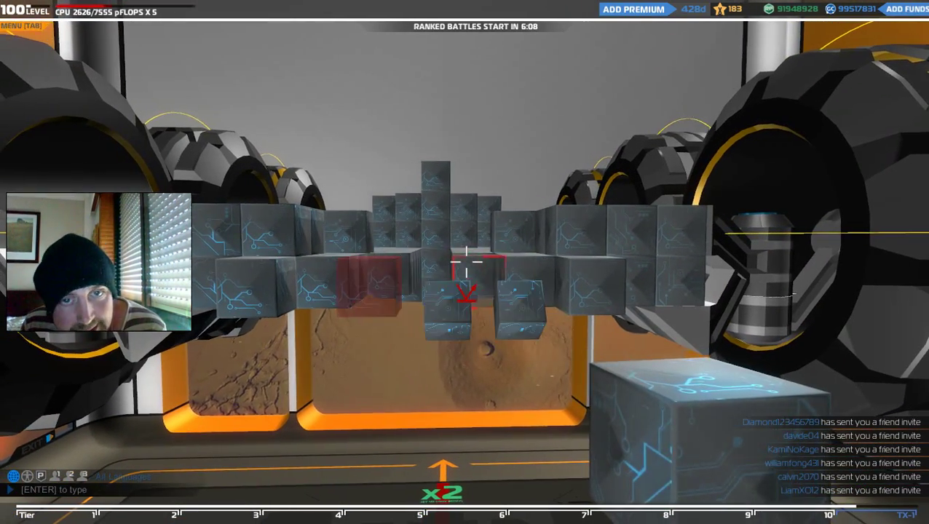
left_click(466, 262)
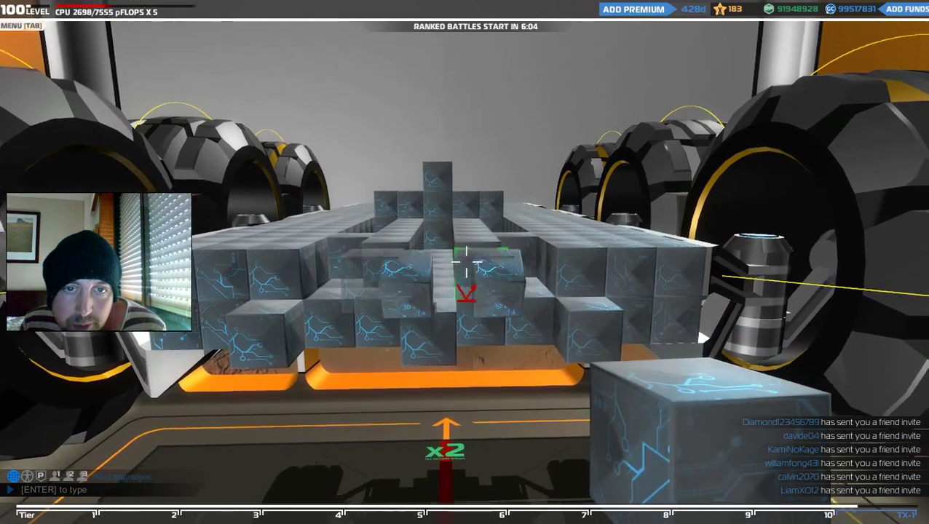
left_click(466, 262)
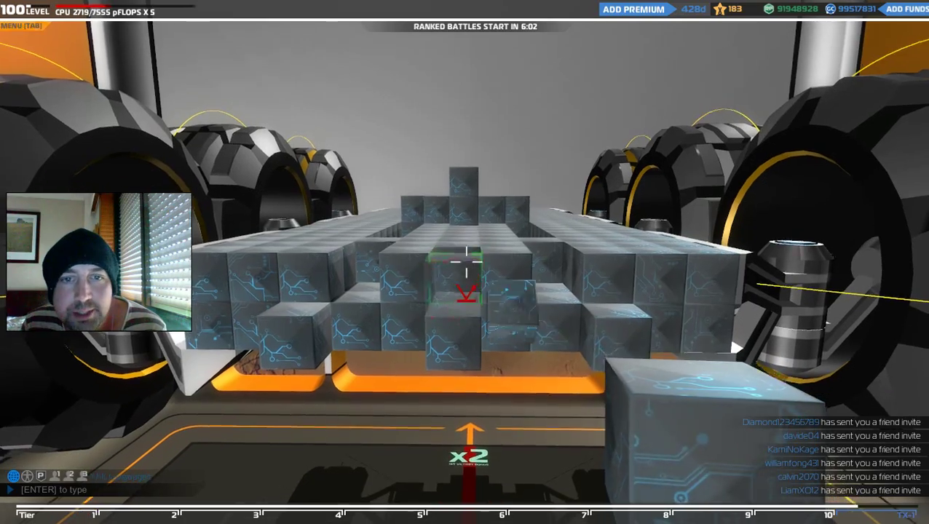
left_click(466, 262)
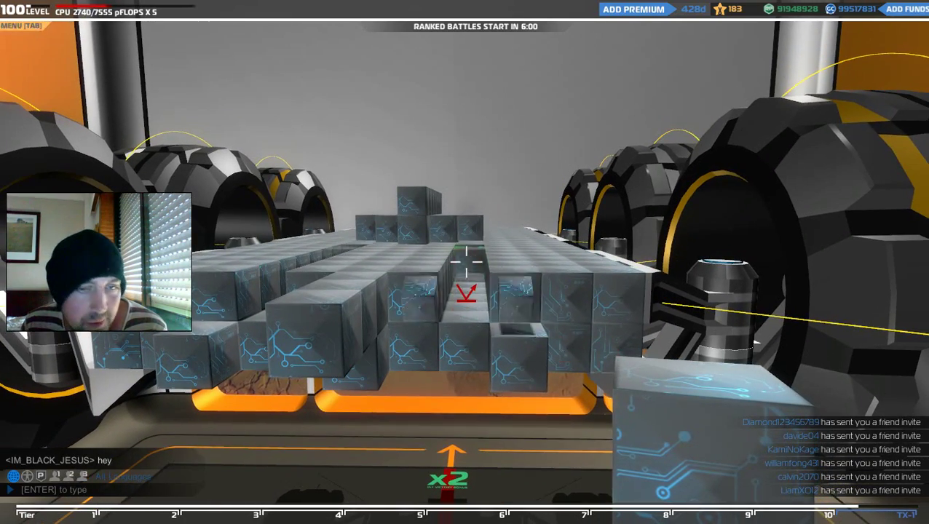
key("ctrl")
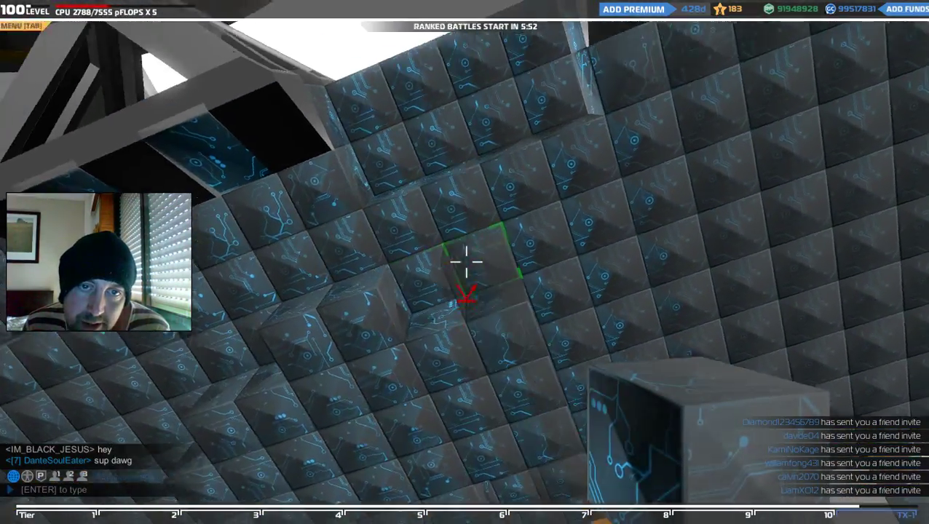
left_click(466, 261)
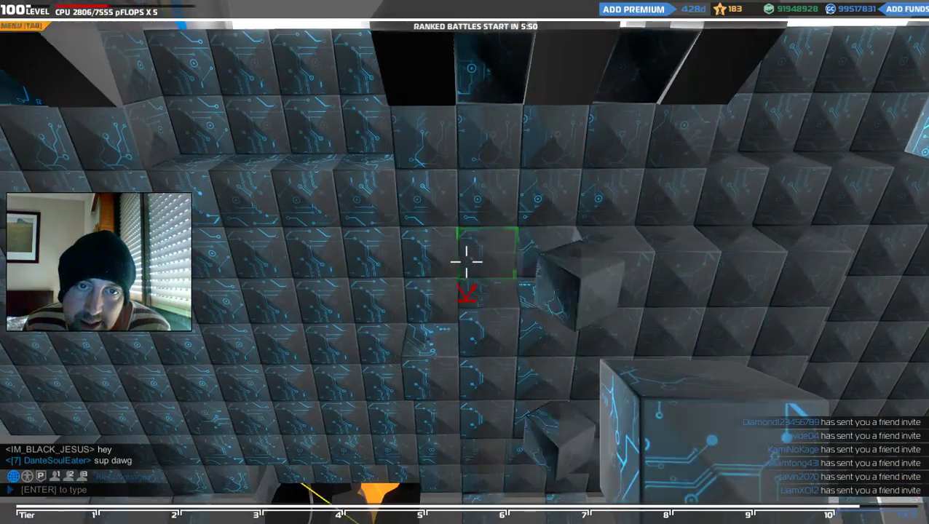
left_click(466, 261)
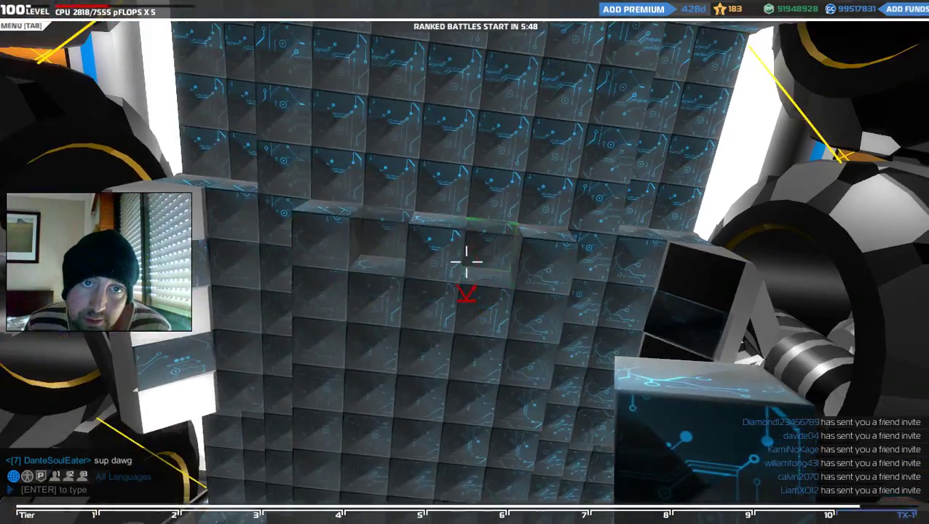
Step: Select Armored Prism TX-1 and place six prisms on the underside armour walls
key("e")
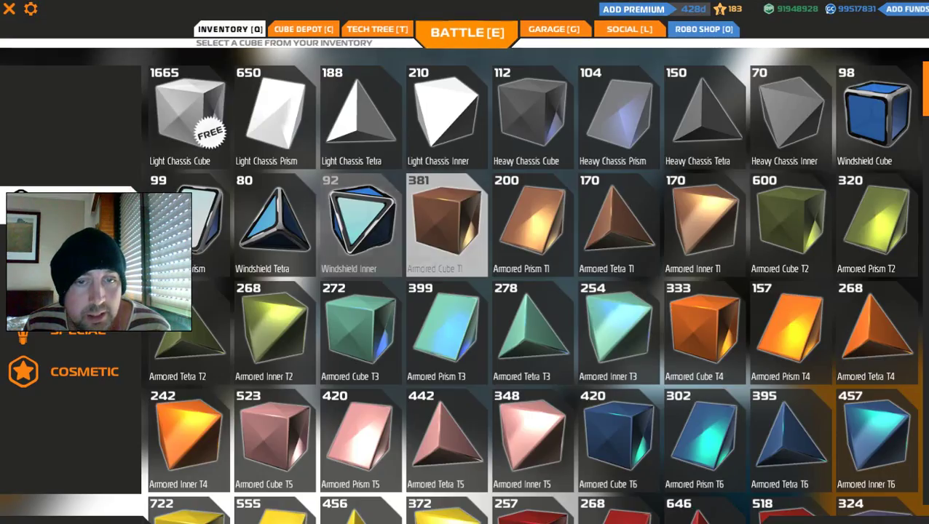
scroll(362, 226, "down", 5)
left_click(878, 324)
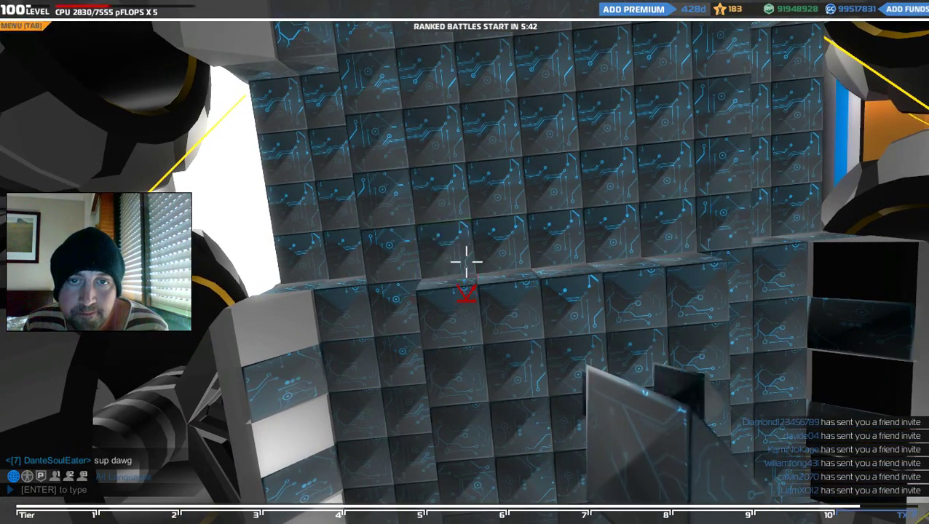
left_click(466, 261)
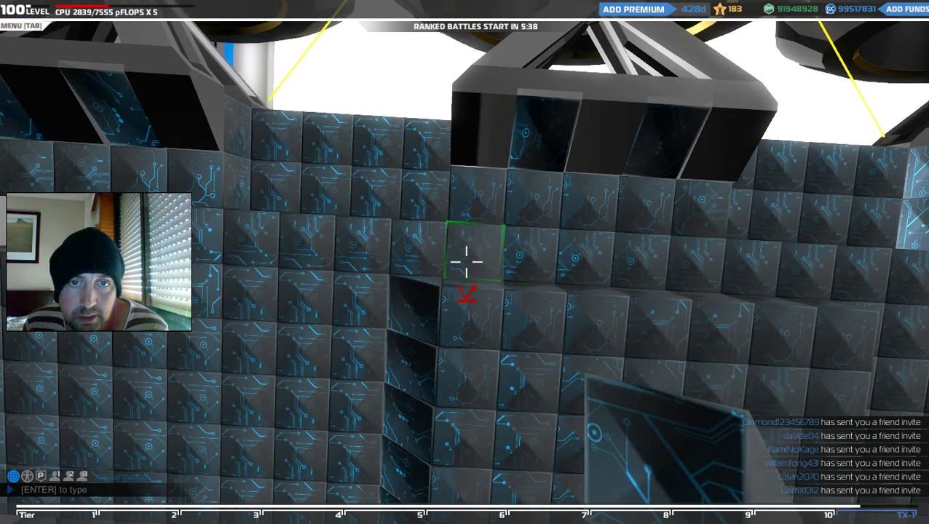
left_click(466, 261)
left_click(466, 261)
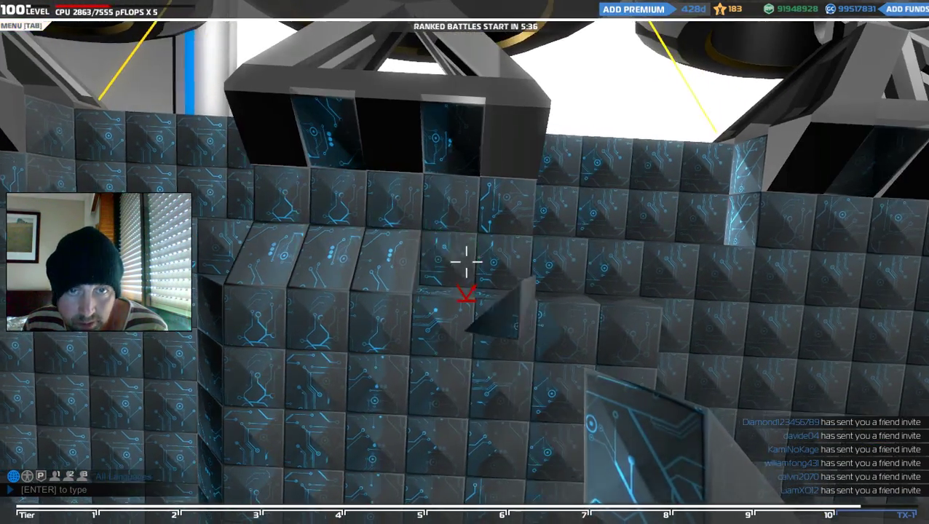
left_click(466, 261)
left_click(466, 261)
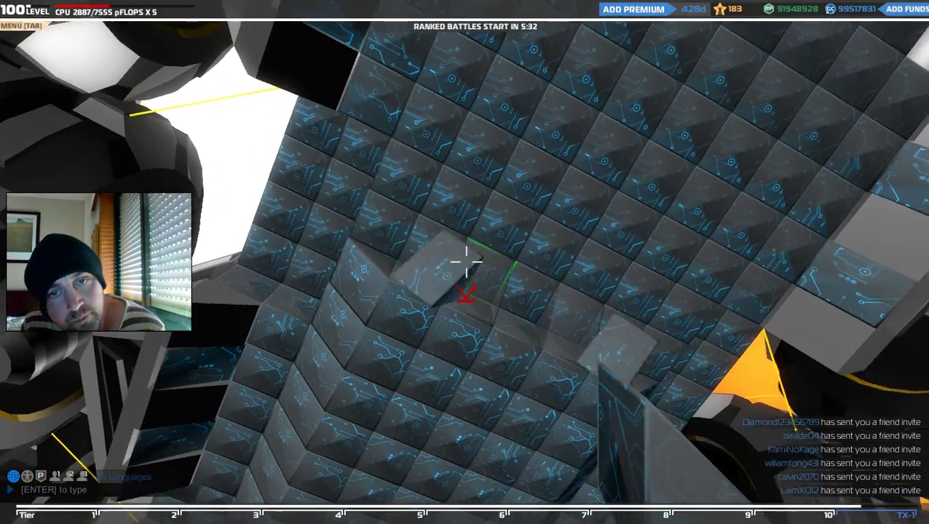
left_click(467, 260)
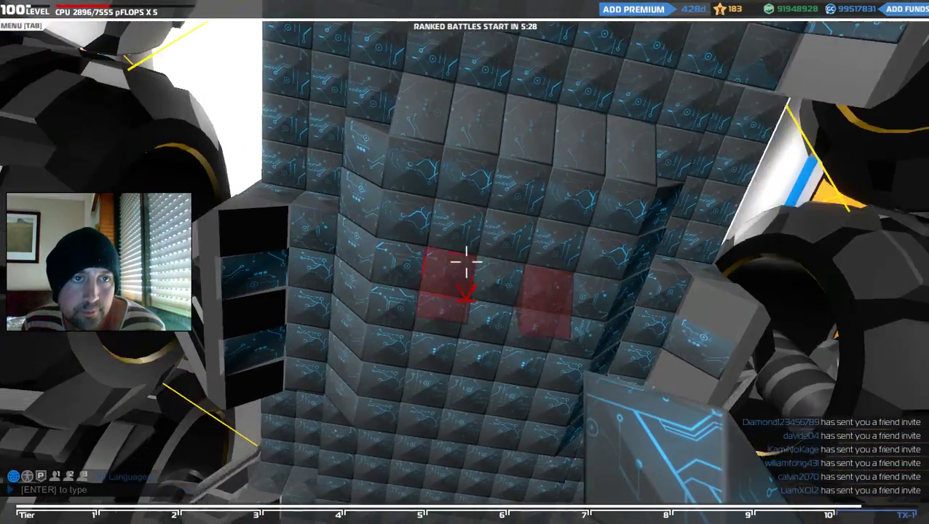
Step: Return to building and place two more cubes on the underside armour walls
key("q")
scroll(532, 292, "down", 3)
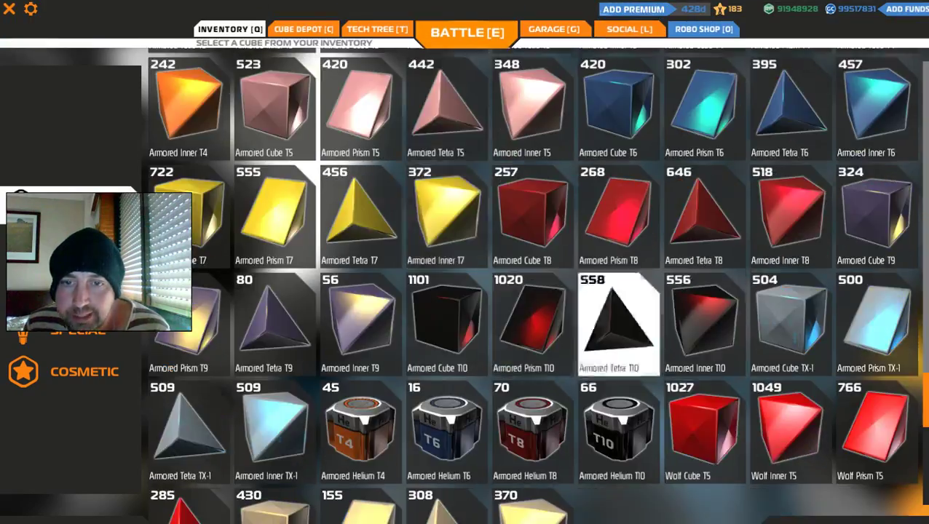
key("q")
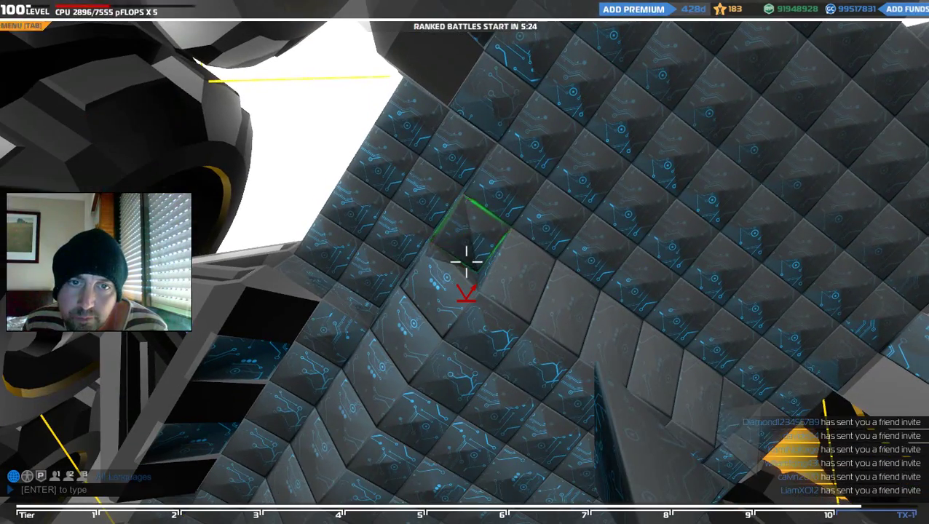
left_click(466, 260)
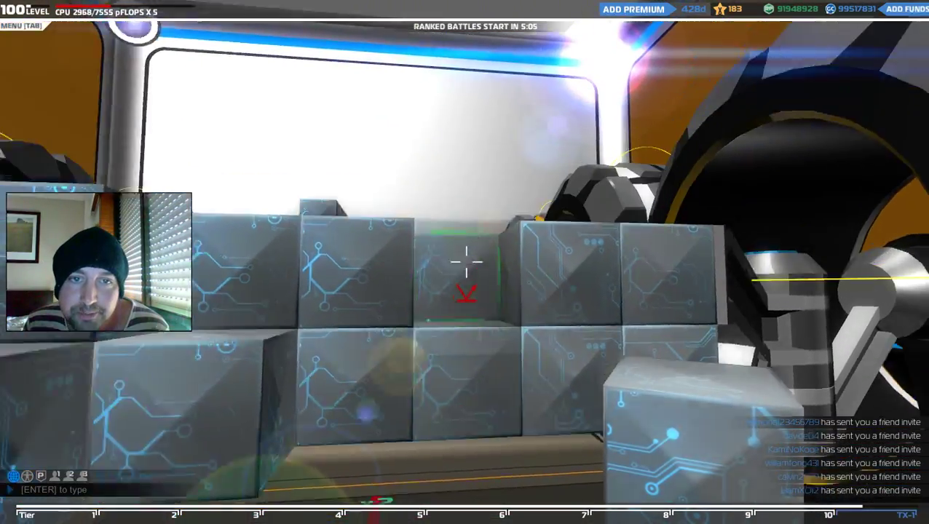
left_click(466, 260)
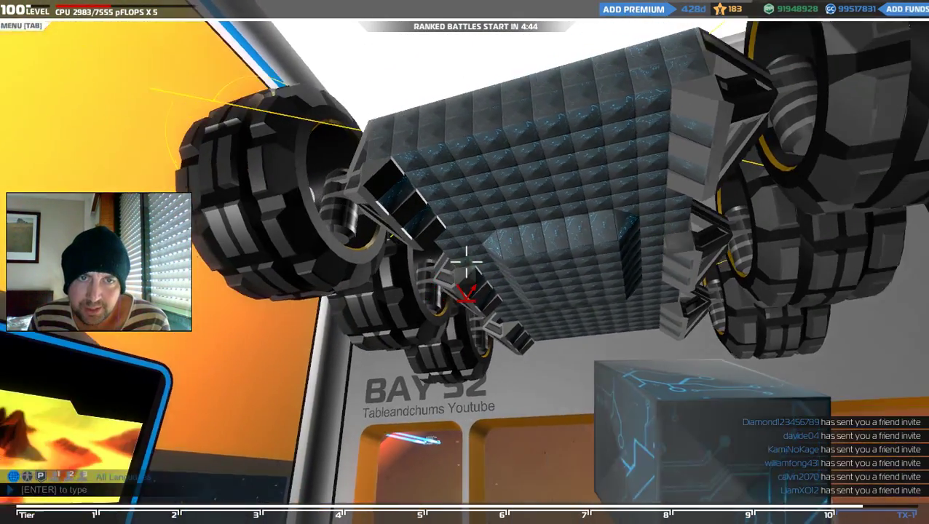
Step: Bring the view close beside a wheel and place one more underside armour block
key("d")
key("w")
key("w")
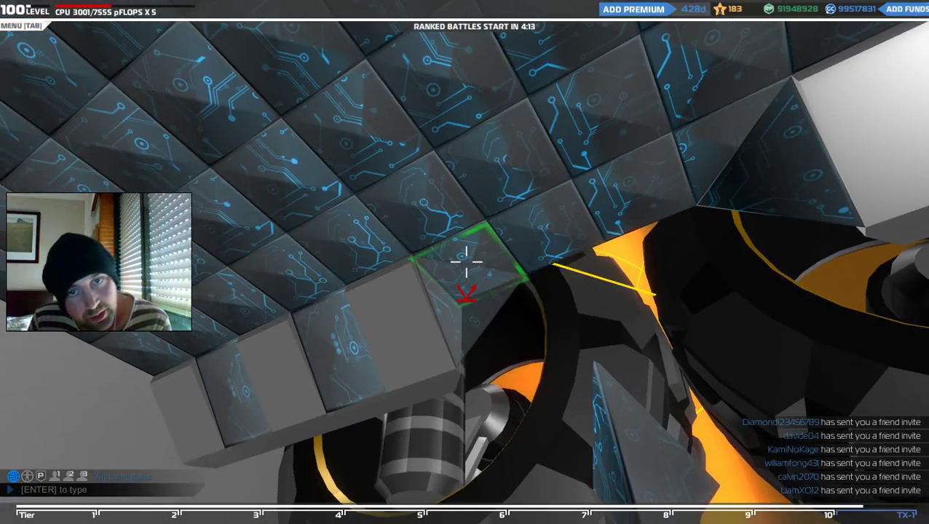
left_click(466, 263)
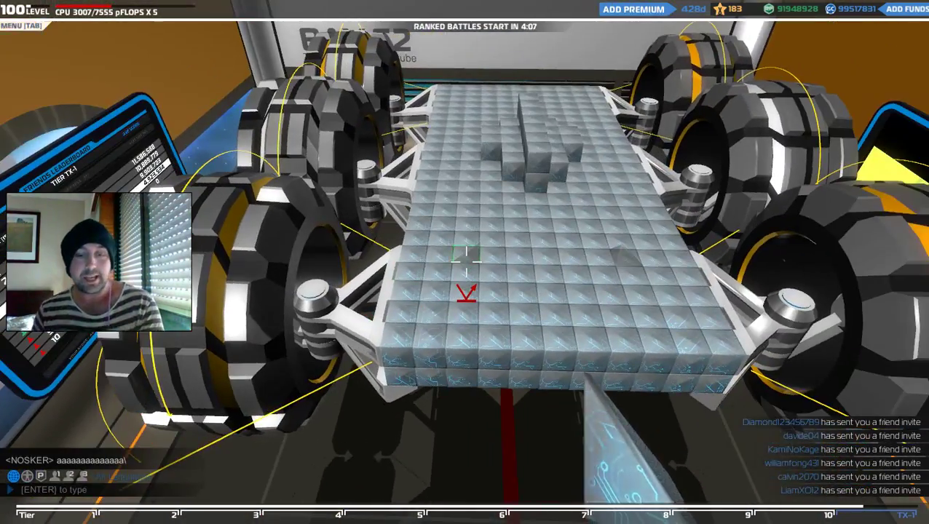
key("e")
left_click(223, 407)
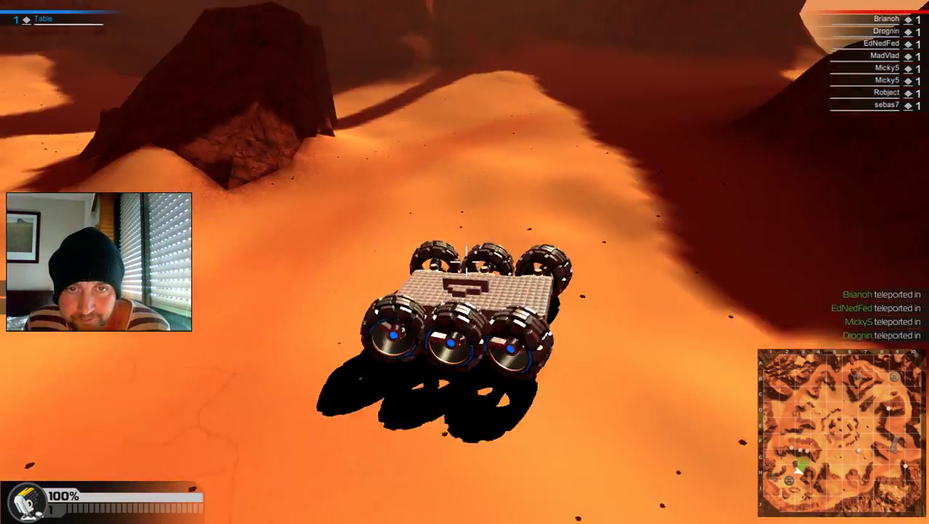
key("w")
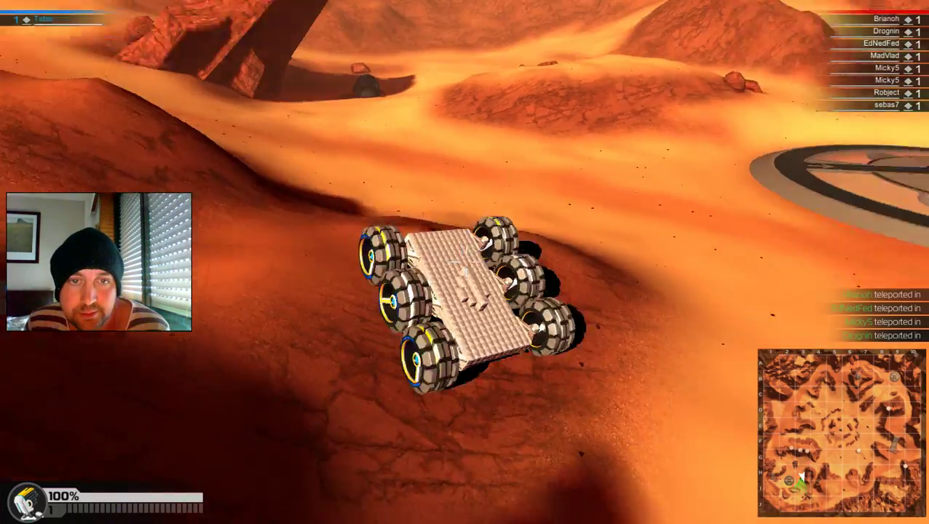
key("w")
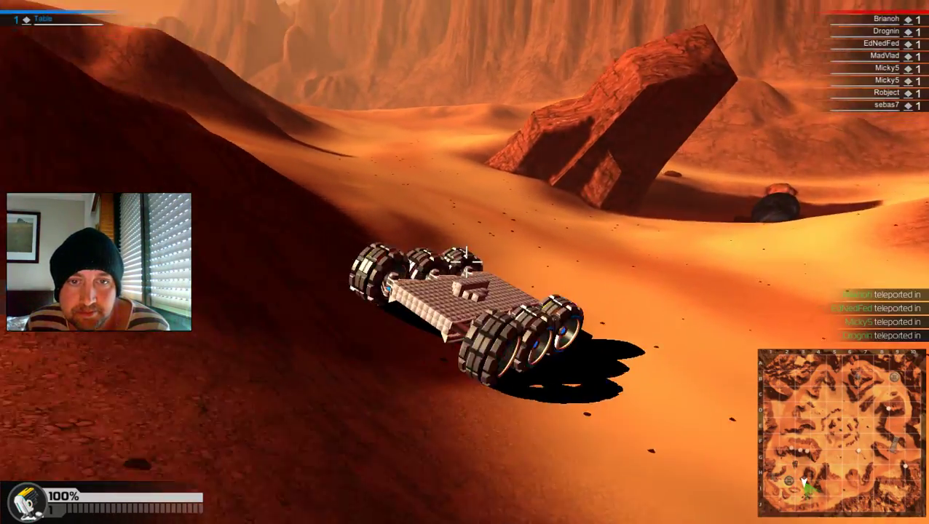
key("w")
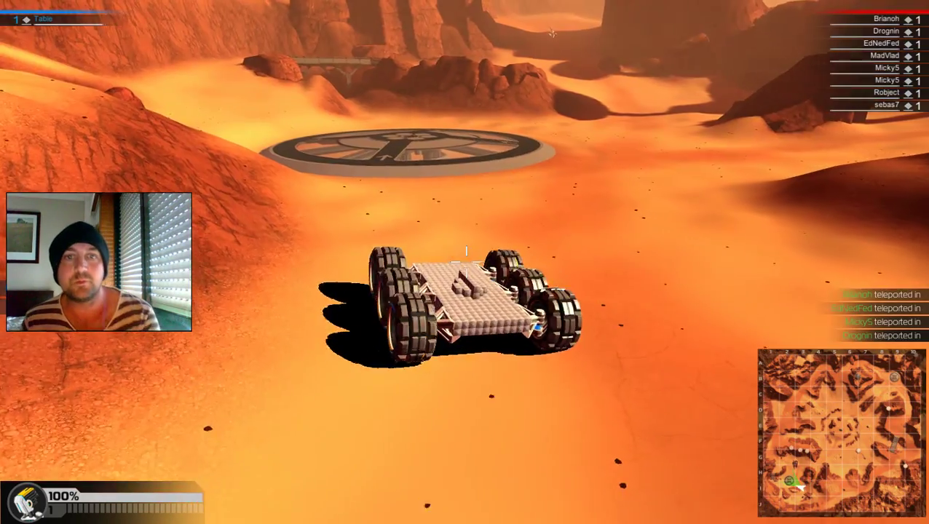
key("Escape")
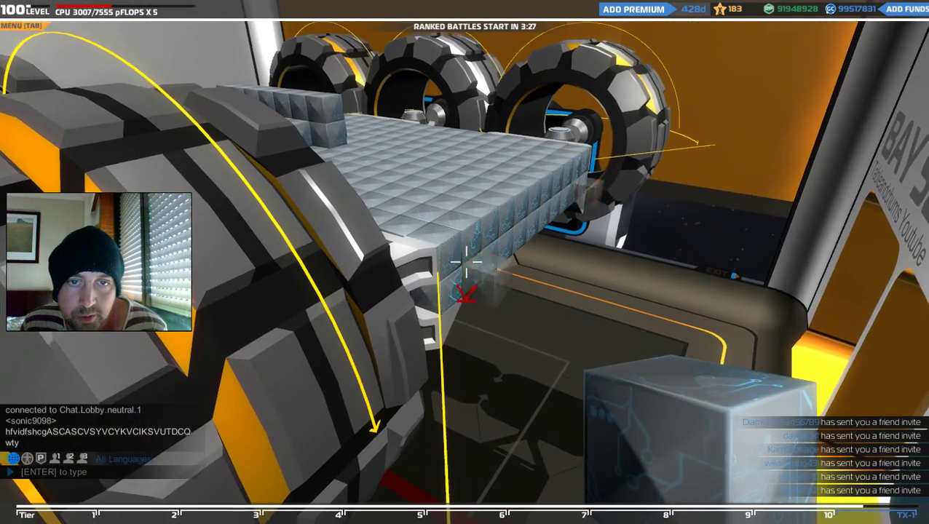
Step: Add four cubes under the deck, building a side pillar beside the wheel
left_click(467, 262)
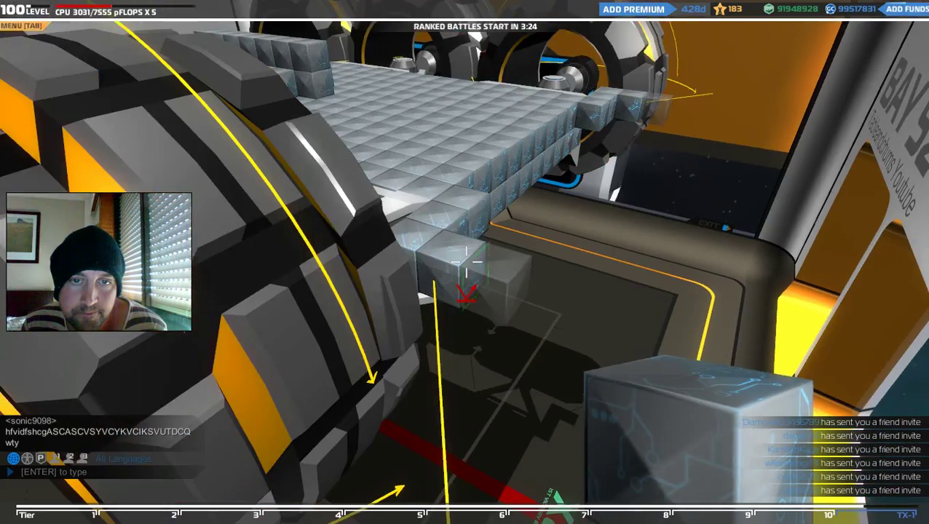
left_click(467, 262)
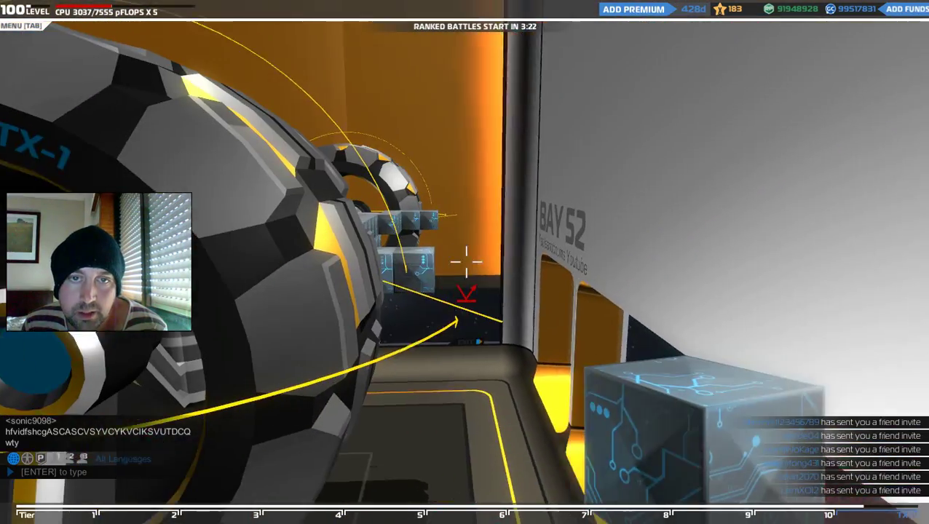
left_click(466, 262)
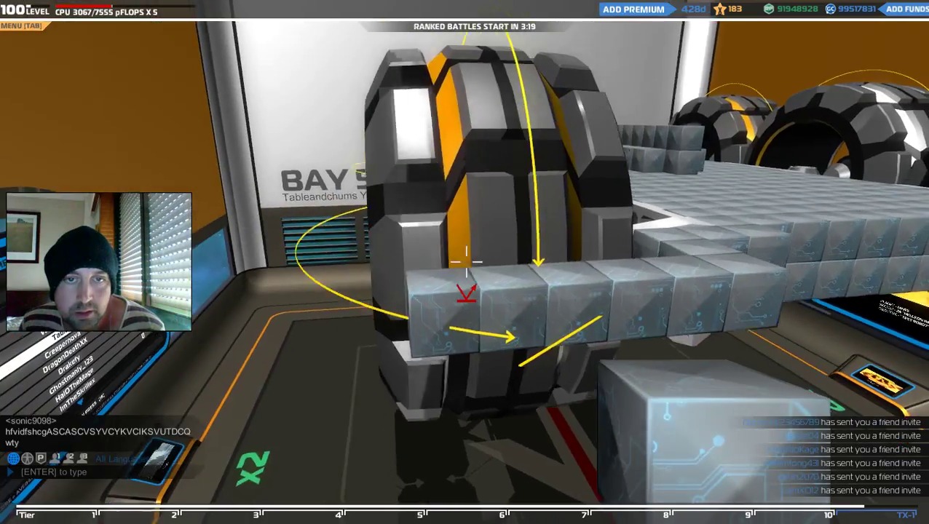
left_click(466, 262)
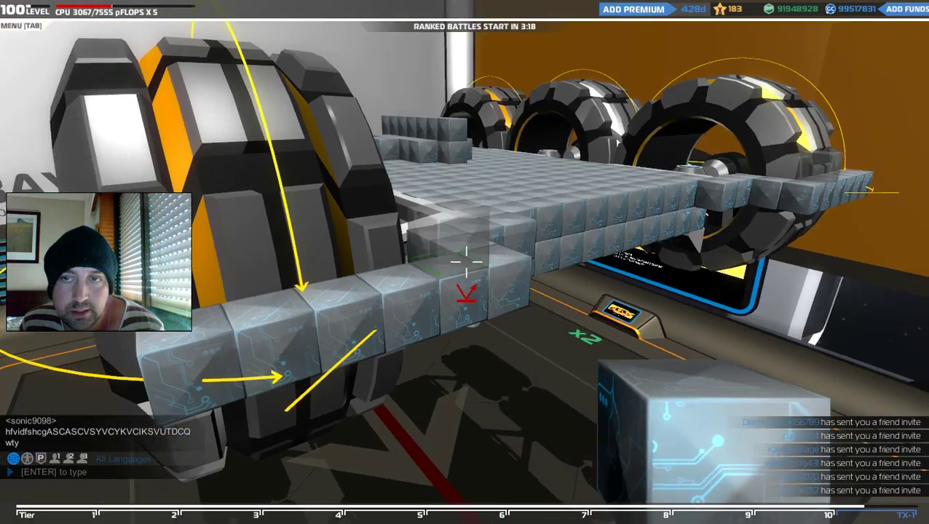
Step: Open the parts inventory and move the view to another side of the robot
key("q")
scroll(360, 222, "down", 3)
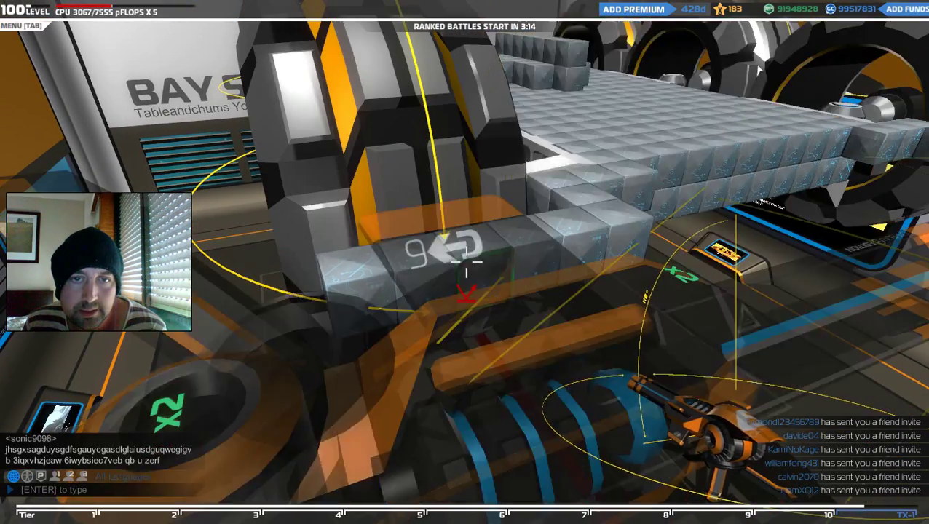
key("s")
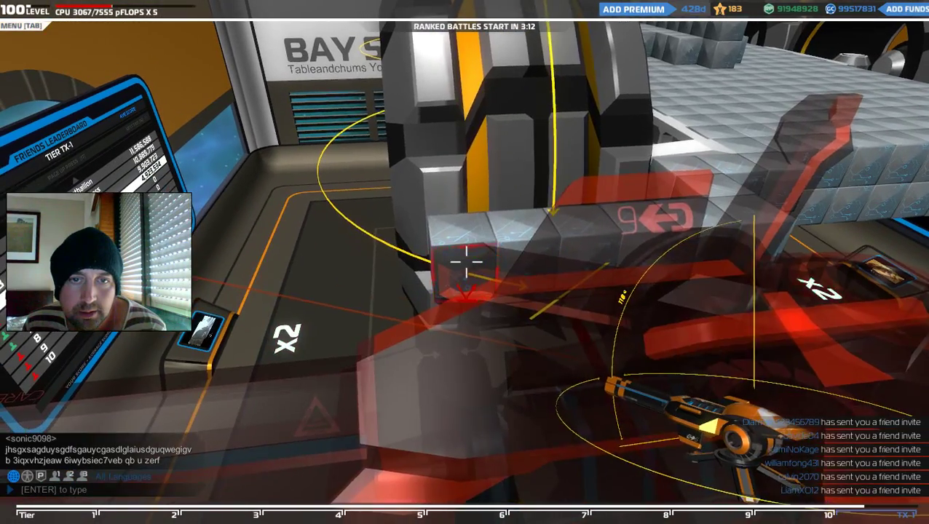
key("a")
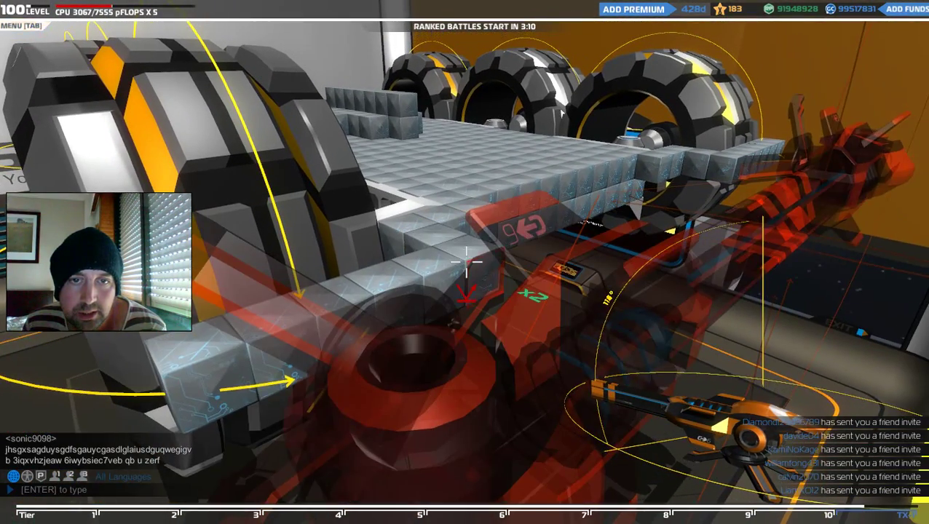
key("a")
key("a")
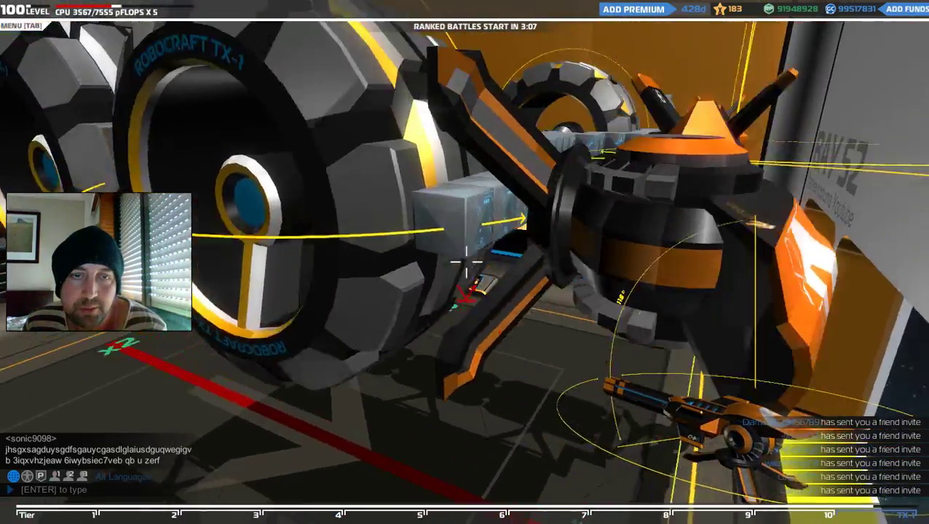
Step: Mount an SMG on the robot's side and add two circuit cubes at its base
left_click(467, 260)
key("1")
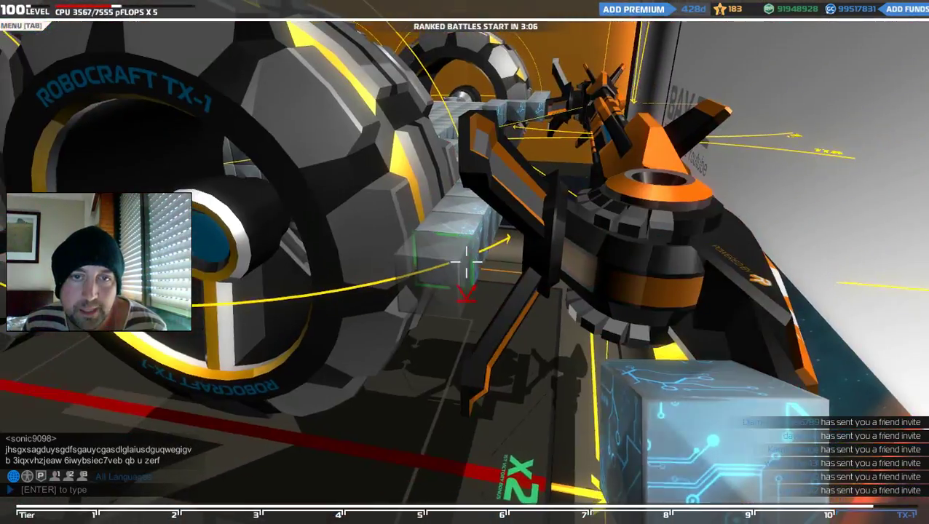
key("w")
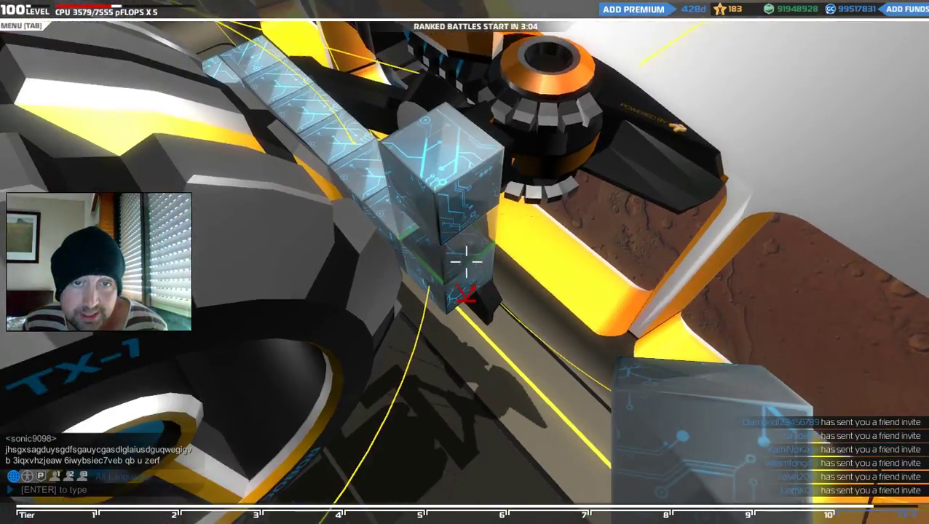
left_click(466, 260)
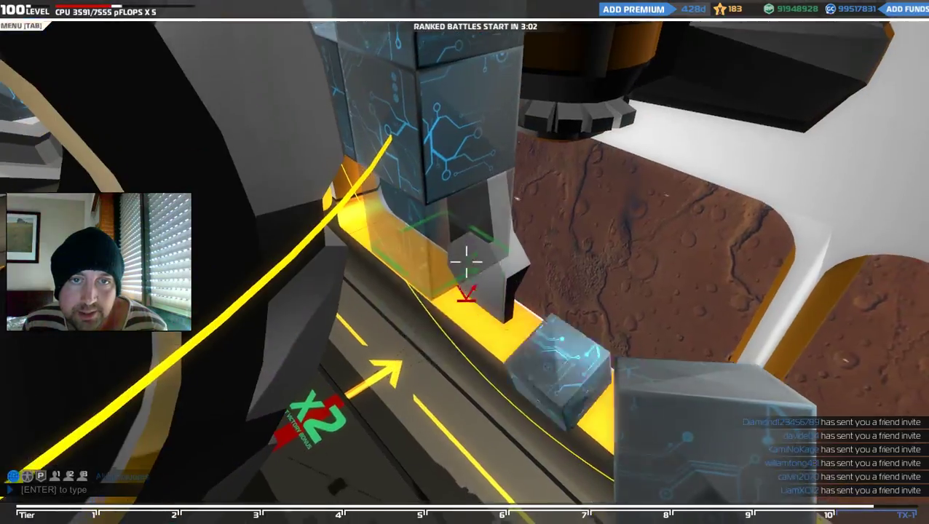
left_click(466, 260)
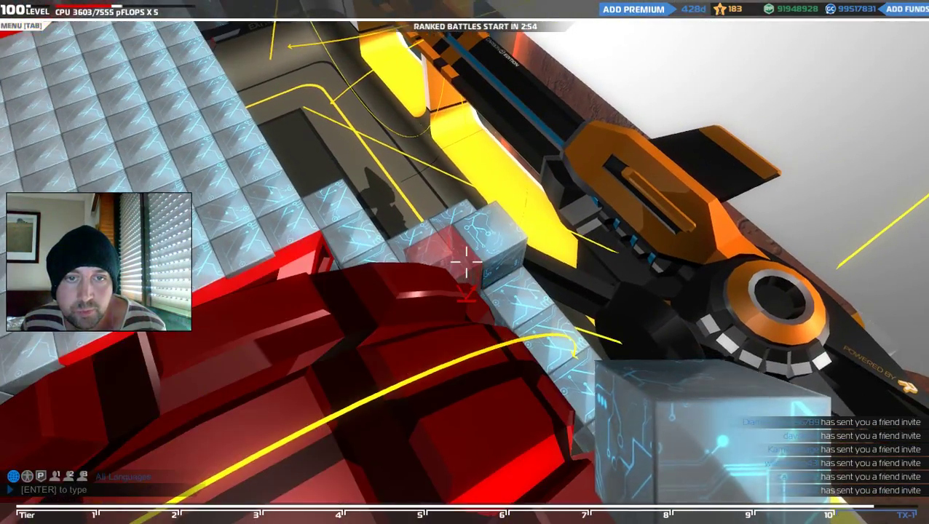
Step: Stack four cubes into a raised side pillar and mount an SMG on top
left_click(466, 260)
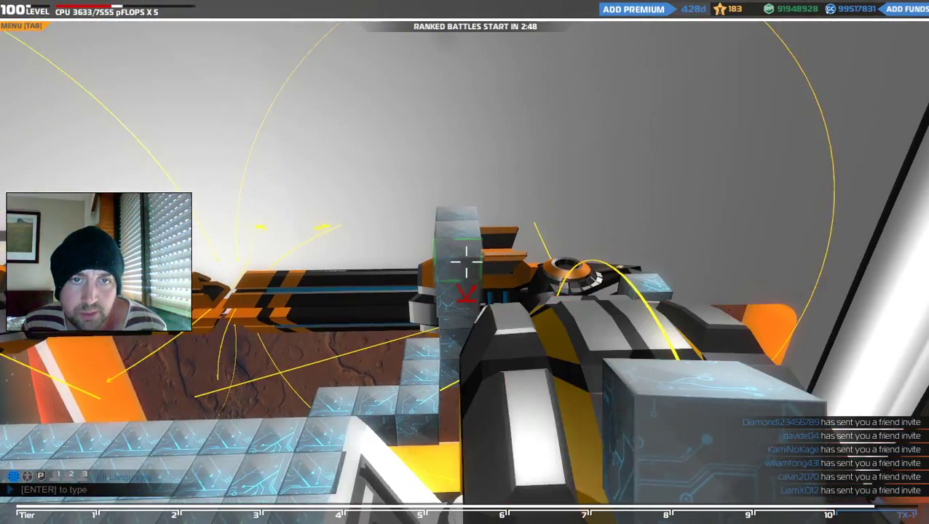
left_click(467, 260)
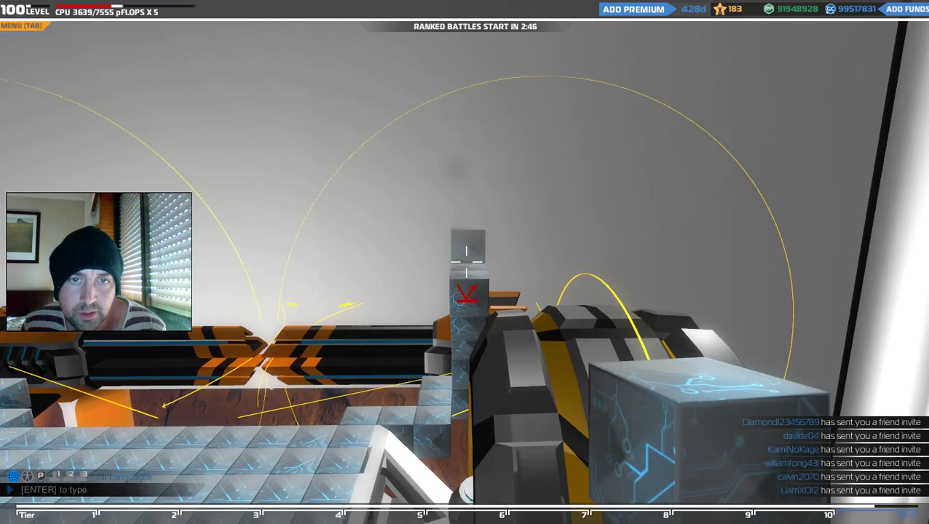
left_click(466, 260)
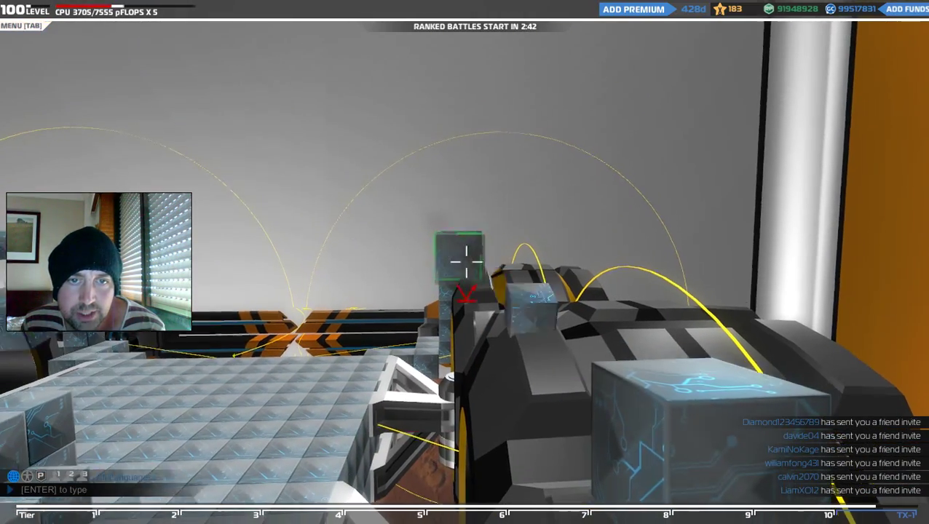
left_click(466, 261)
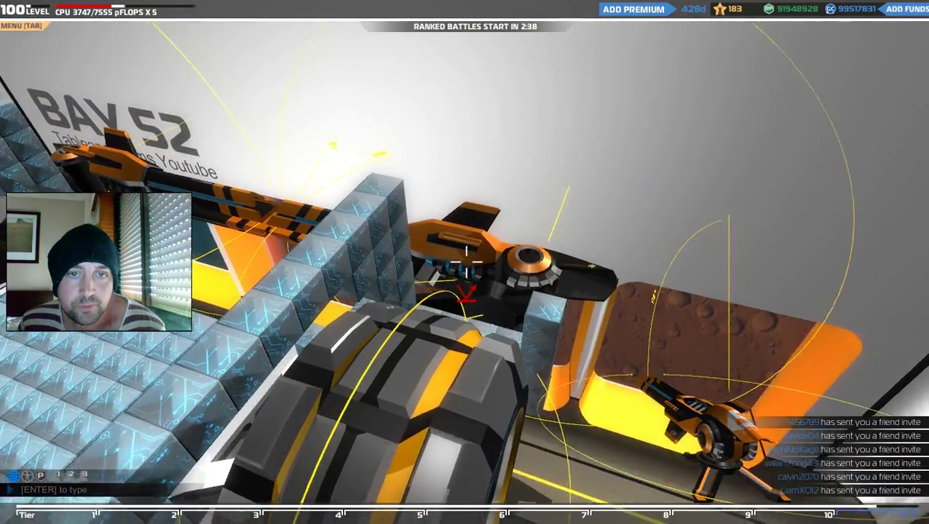
key("0")
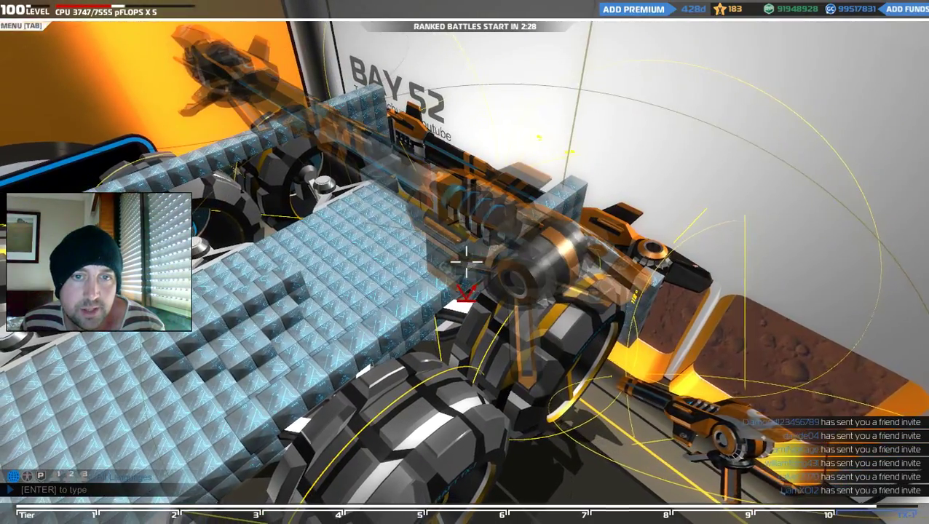
left_click(466, 258)
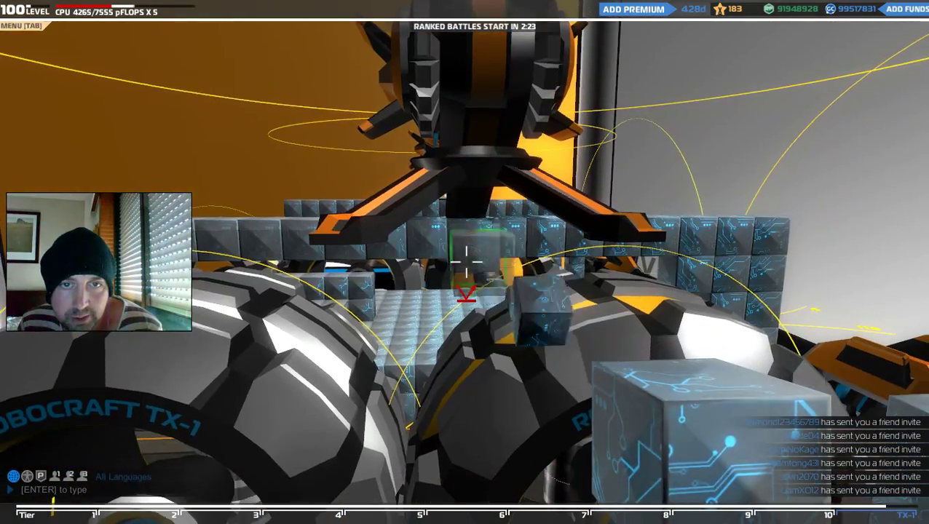
Step: Brace the new gun with a row of five cubes beneath its mount
left_click(466, 258)
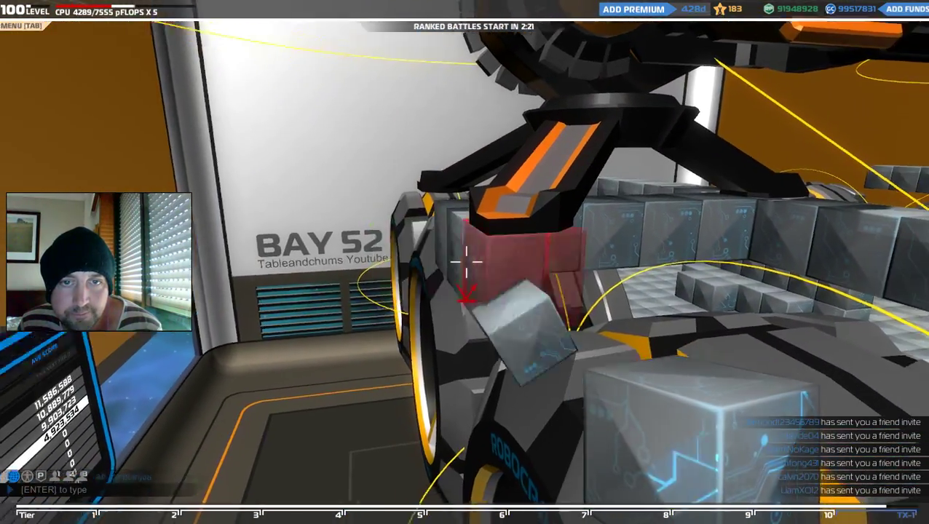
left_click(466, 258)
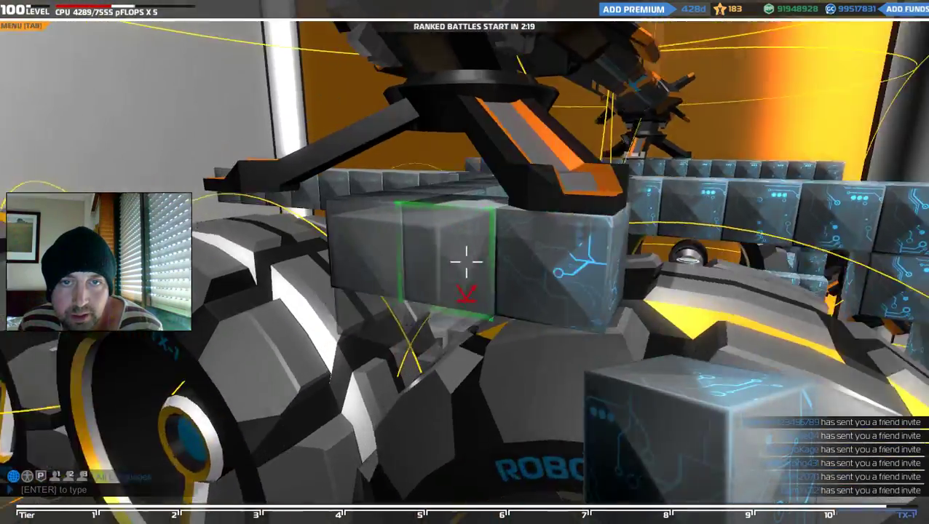
left_click(466, 258)
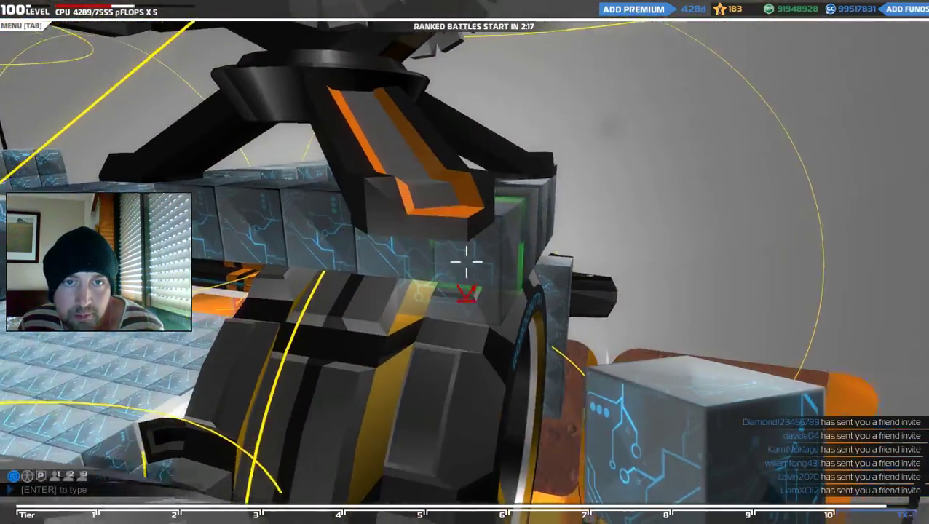
left_click(467, 259)
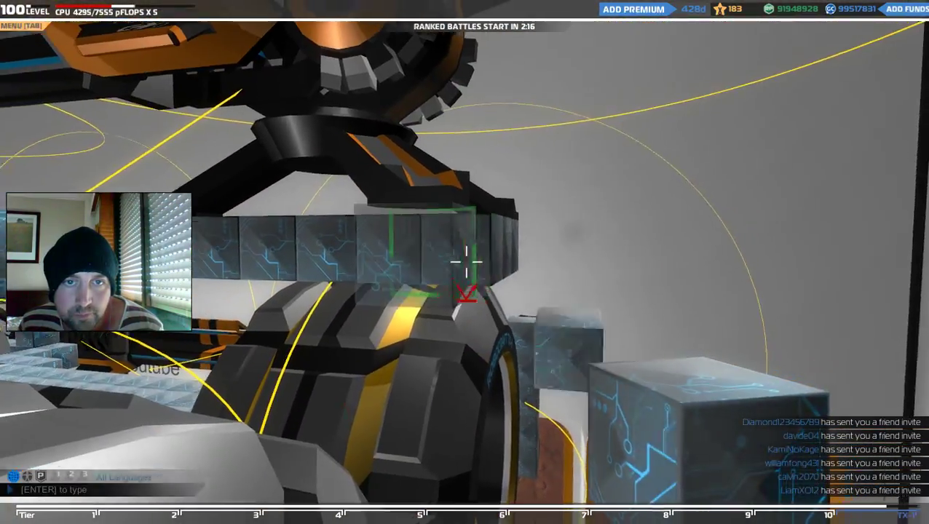
left_click(466, 258)
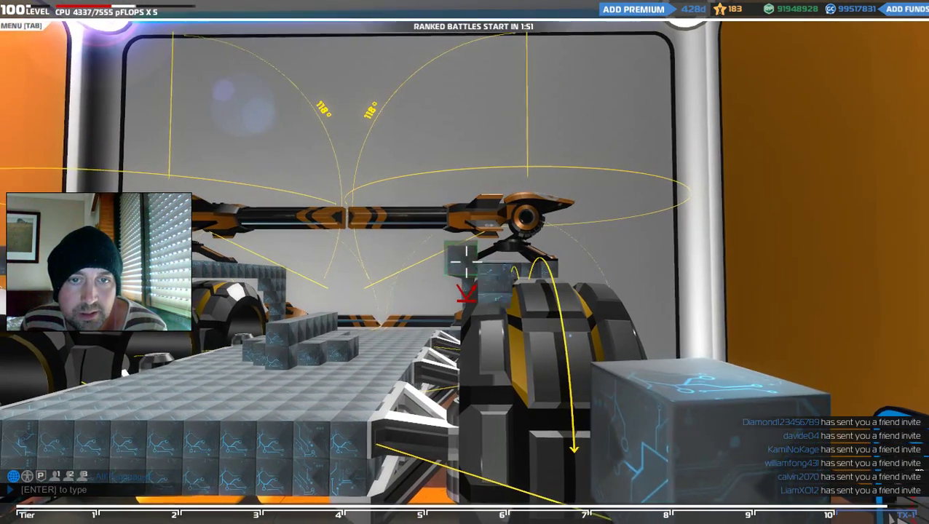
Step: Add three side cubes, mount another SMG, and extend the raised row by two cubes
left_click(466, 258)
left_click(466, 258)
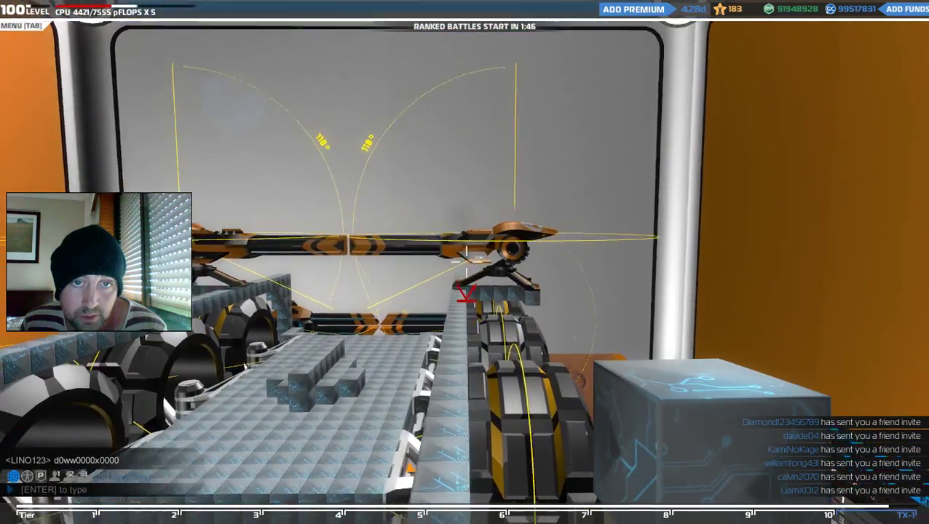
left_click(466, 259)
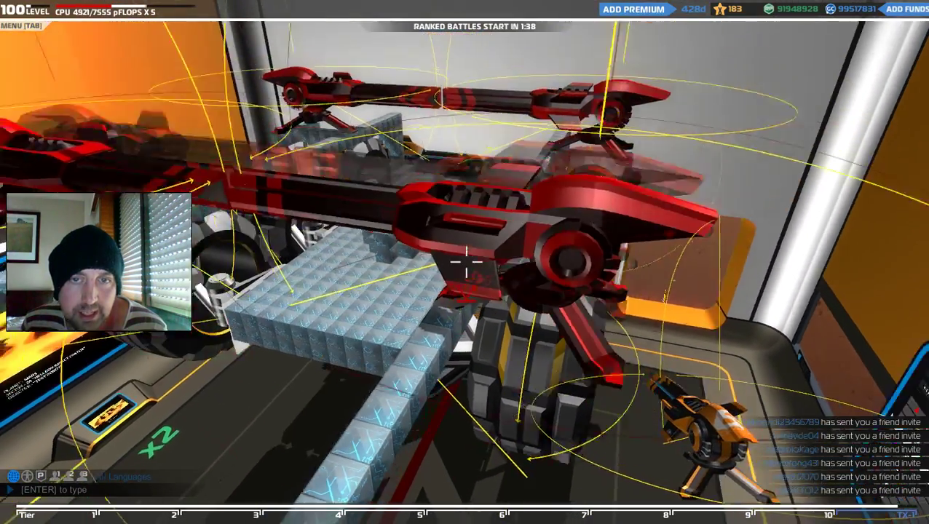
left_click(466, 259)
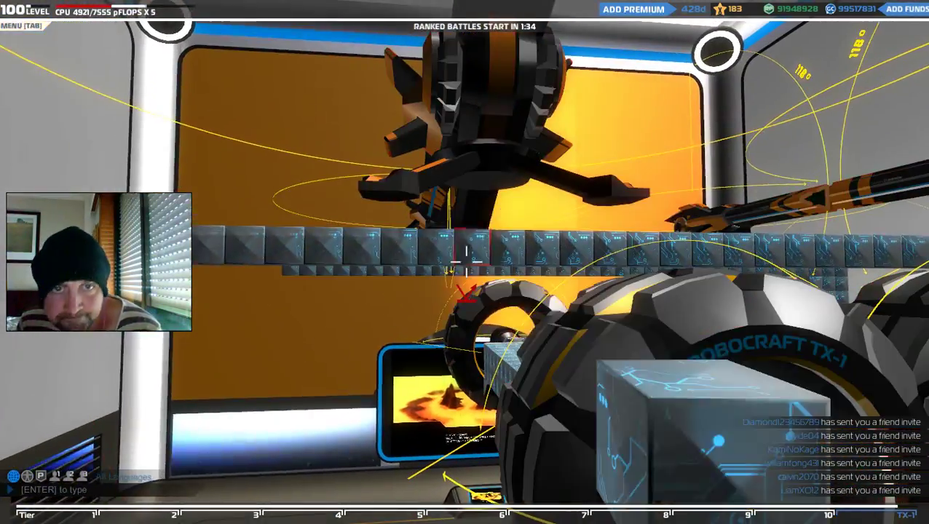
left_click(466, 258)
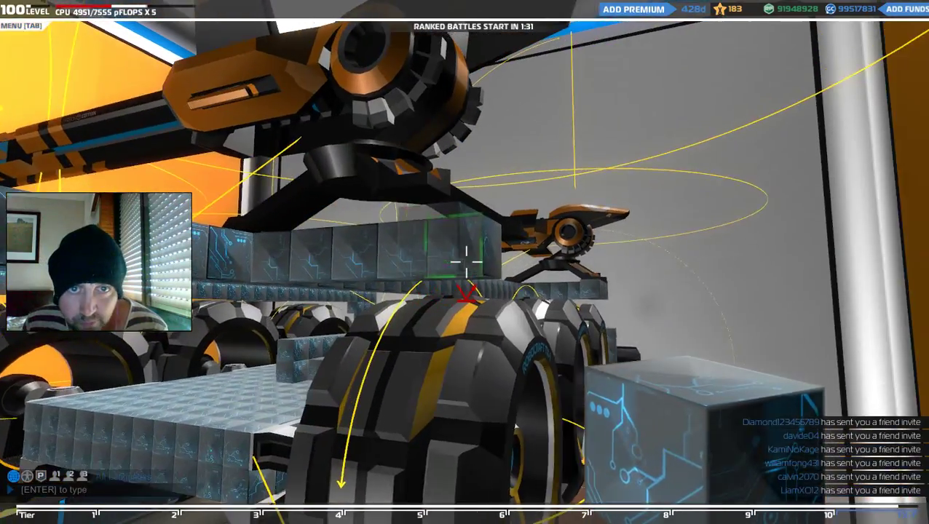
left_click(466, 258)
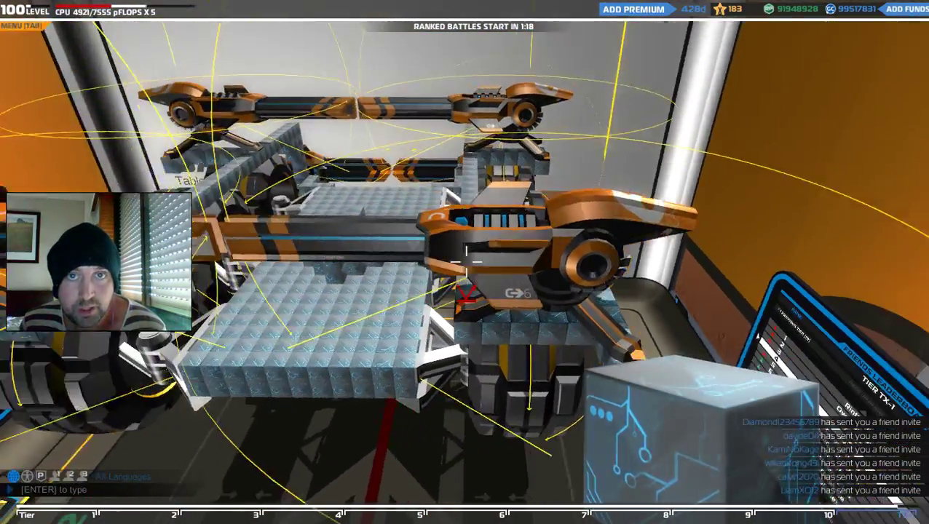
Step: Delete the misplaced SMG and stack two cubes to start a taller pillar
right_click(470, 259)
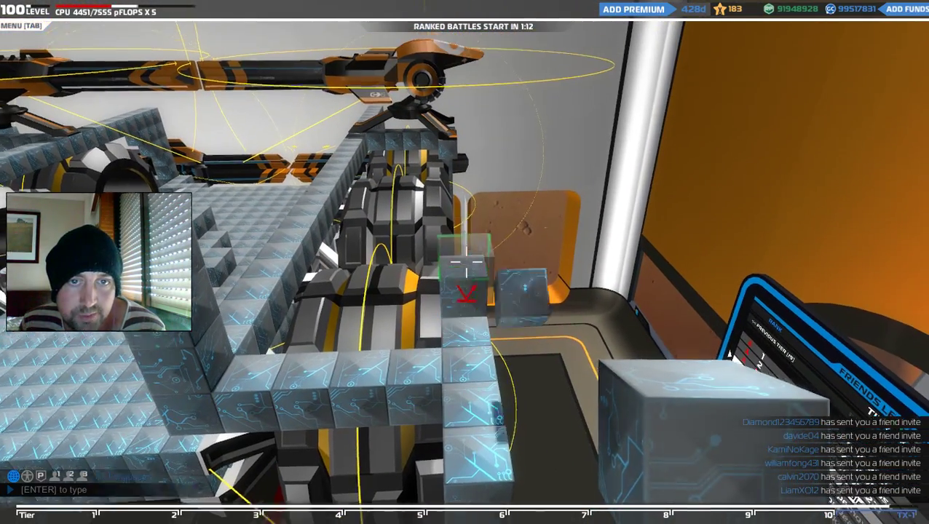
left_click(467, 258)
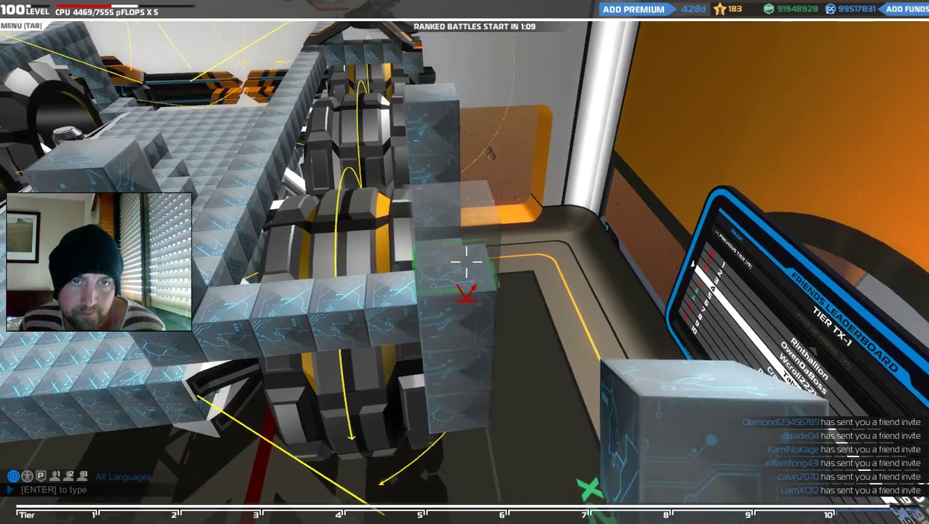
left_click(467, 261)
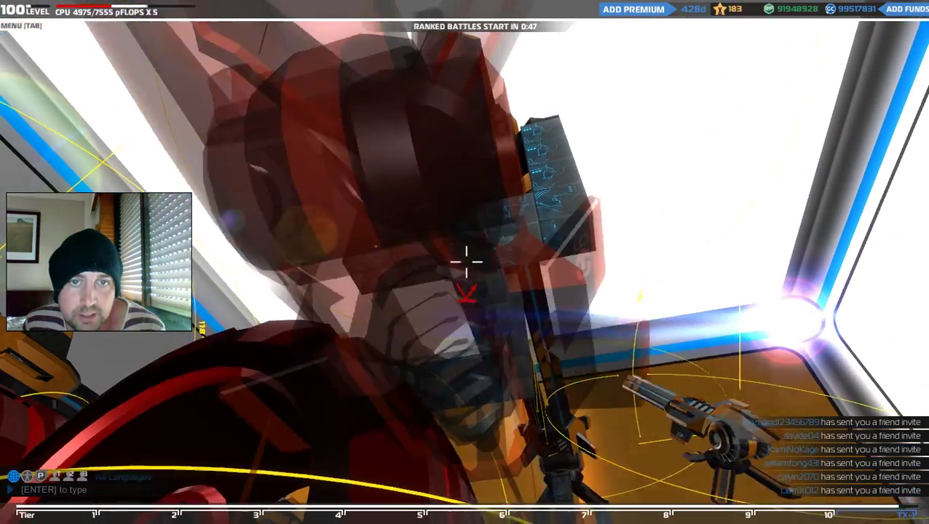
Step: Add two cubes to the pillar, mount an SMG on it, and place a cube beside it
left_click(466, 259)
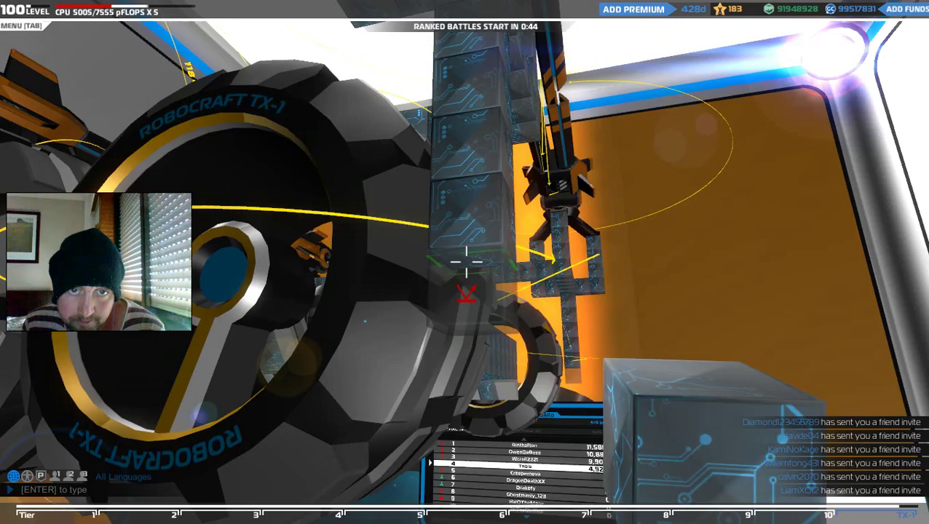
left_click(467, 259)
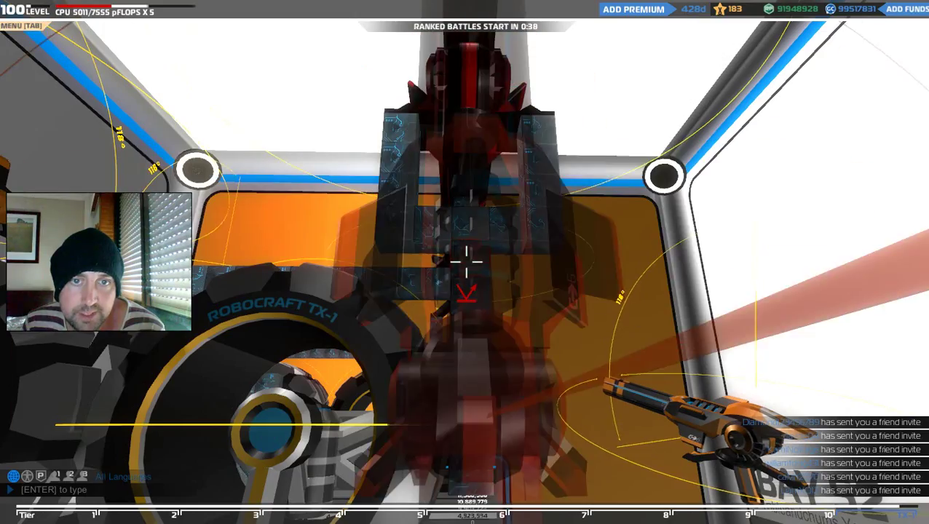
left_click(466, 260)
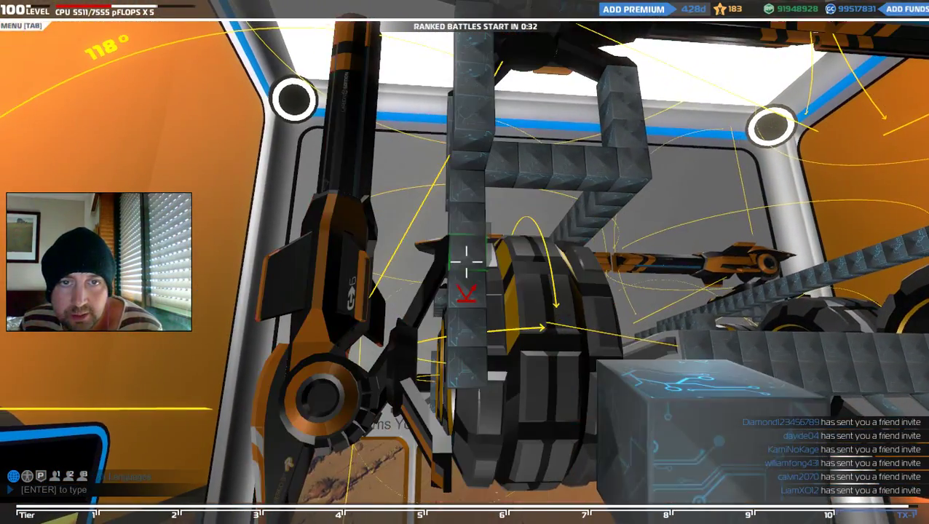
left_click(467, 260)
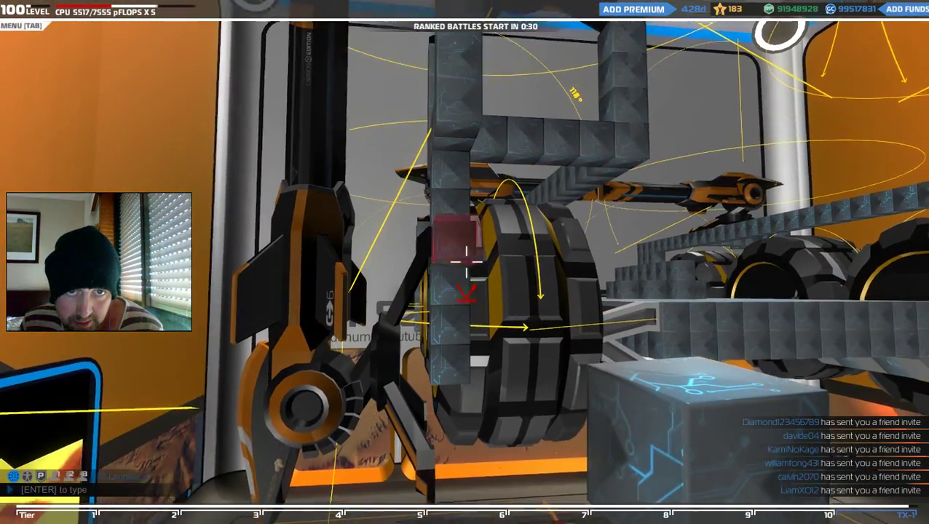
Step: Place two more armour blocks, then remove one of the guns
left_click(466, 260)
left_click(466, 260)
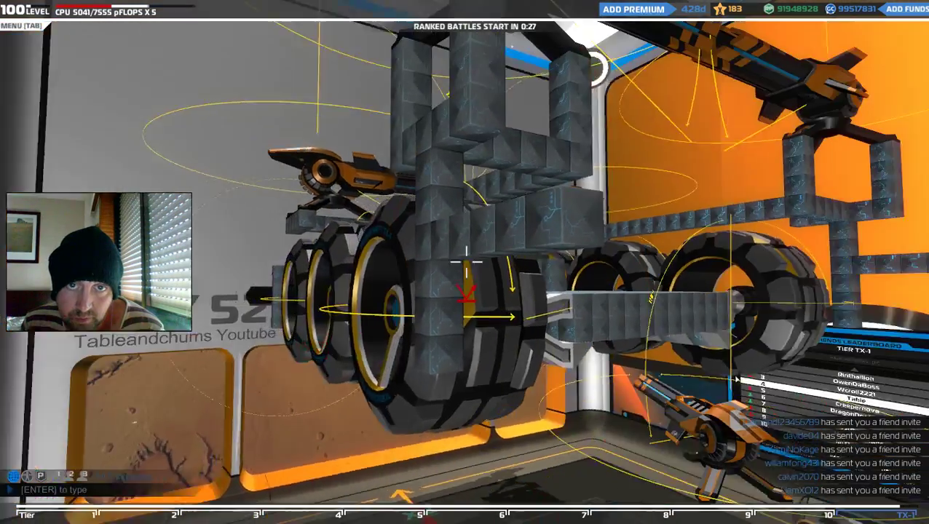
right_click(467, 260)
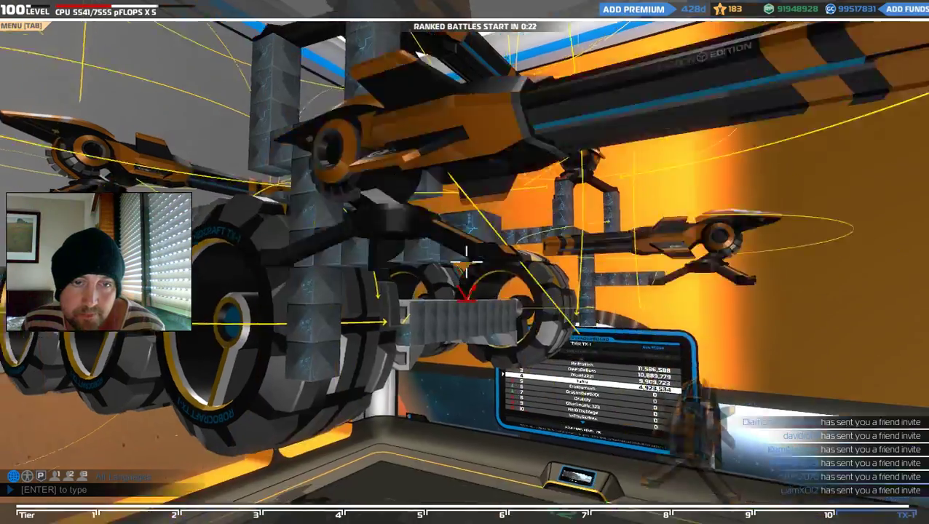
Step: Build up a block pillar on the chassis and remount the big orange gun on it
left_click(467, 260)
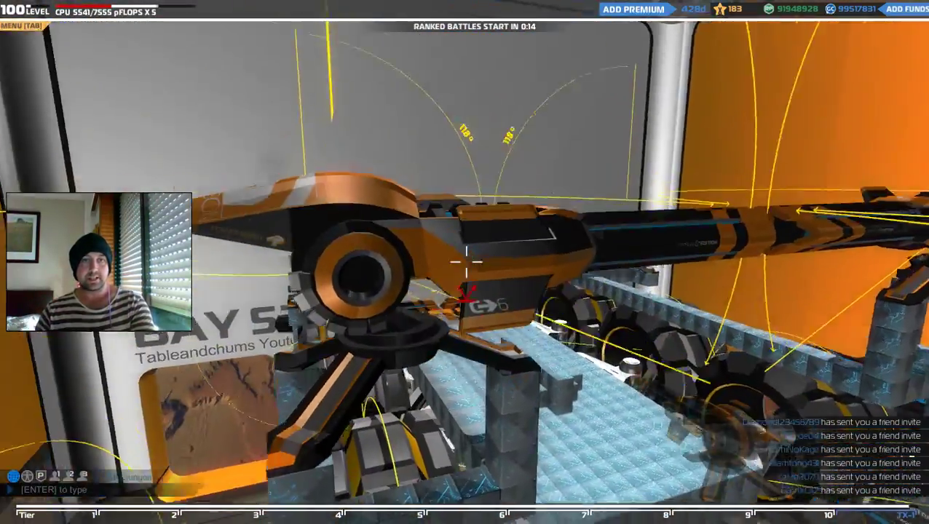
right_click(467, 262)
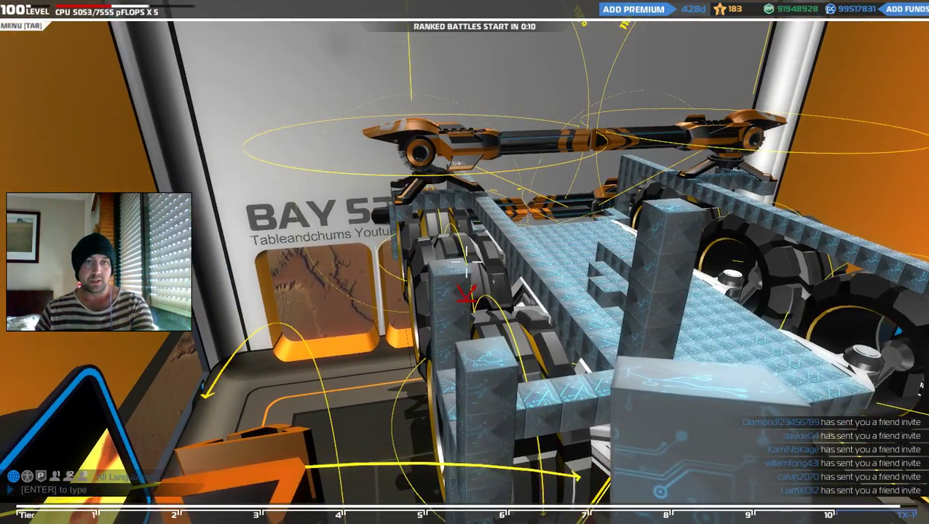
left_click(466, 262)
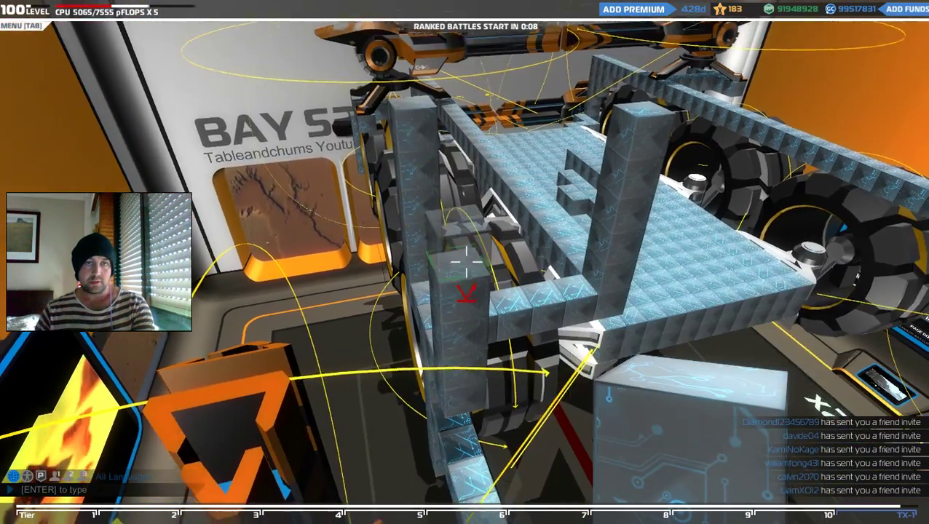
left_click(467, 262)
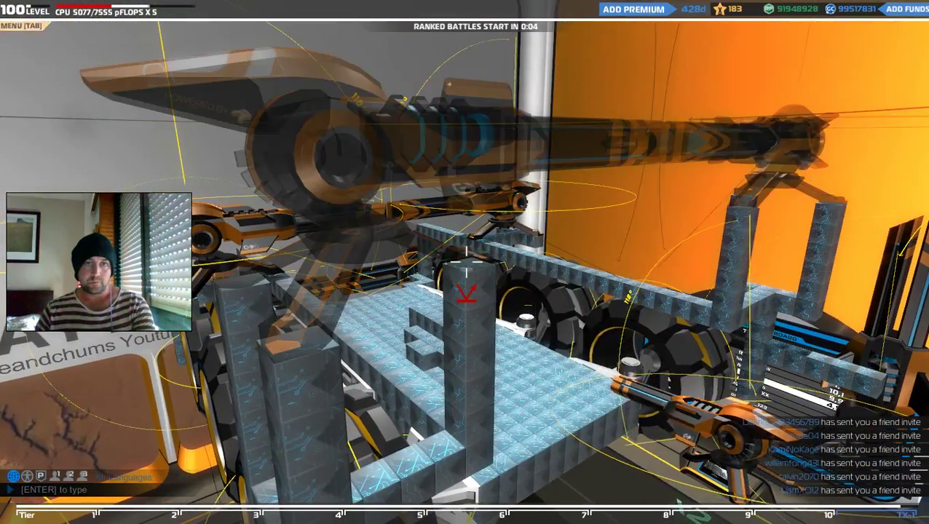
left_click(466, 262)
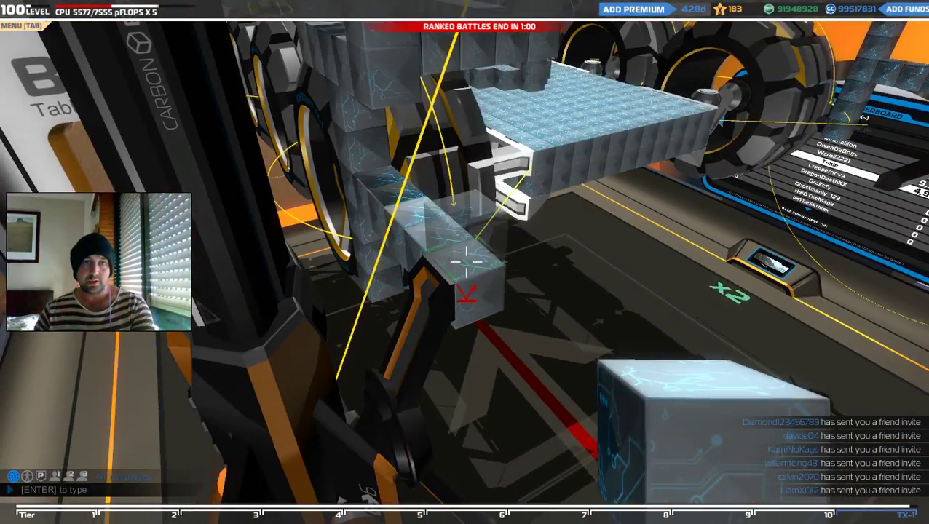
left_click(466, 263)
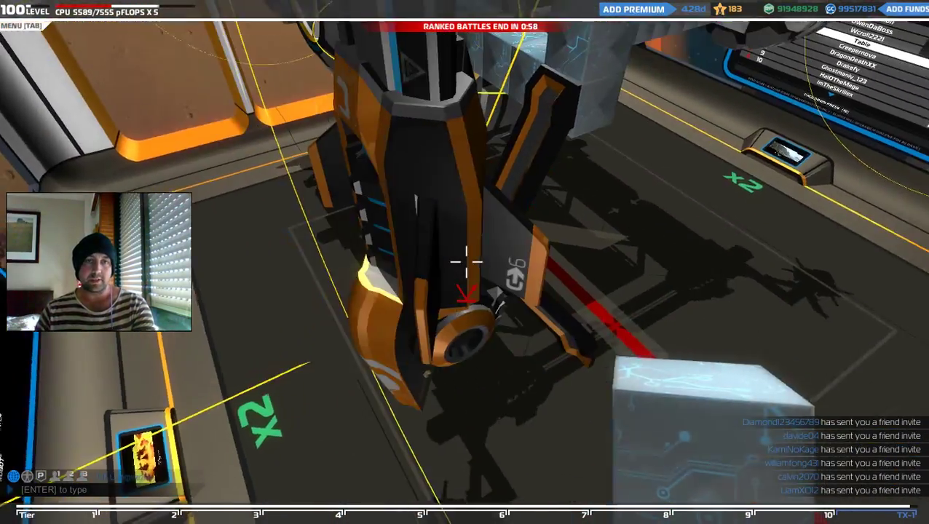
right_click(466, 262)
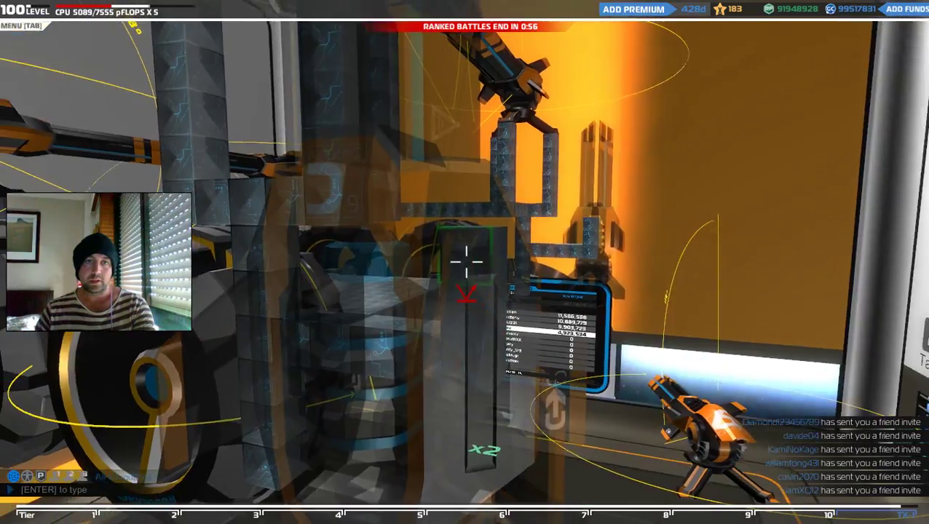
left_click(466, 263)
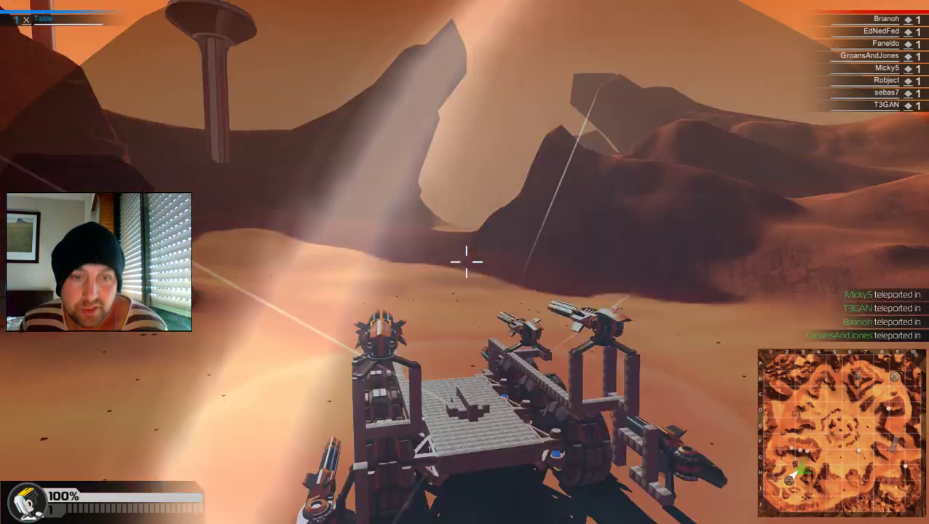
Step: Drive the six-wheeled robot forward toward the rock arch, steering between the dunes and the teleport pad
key("w")
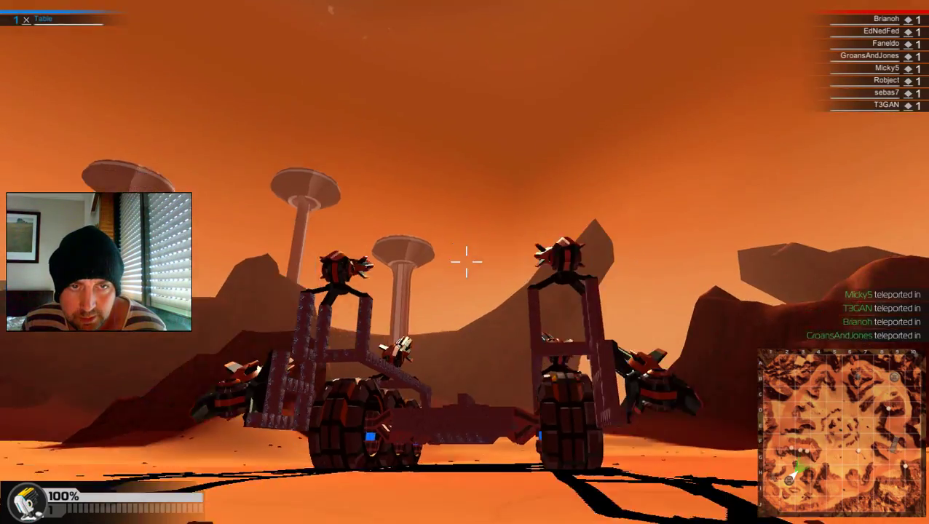
key("a")
key("d")
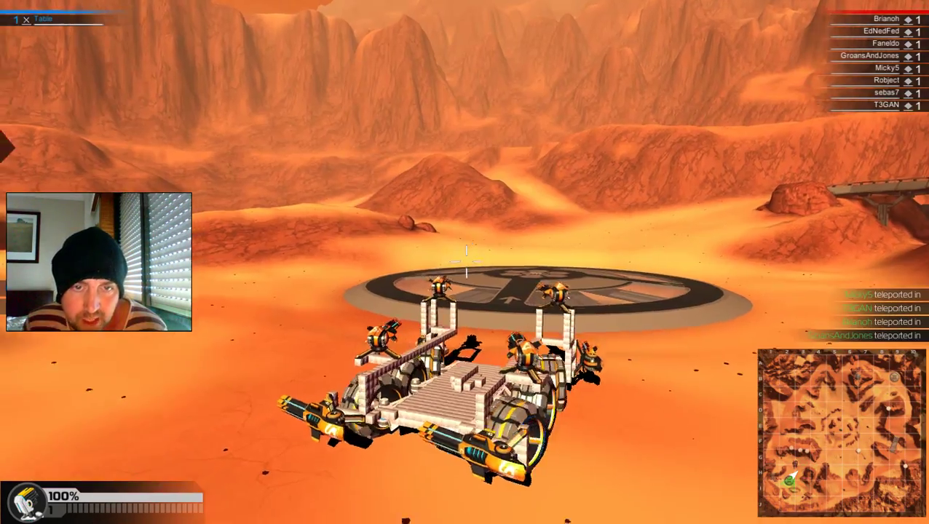
key("a")
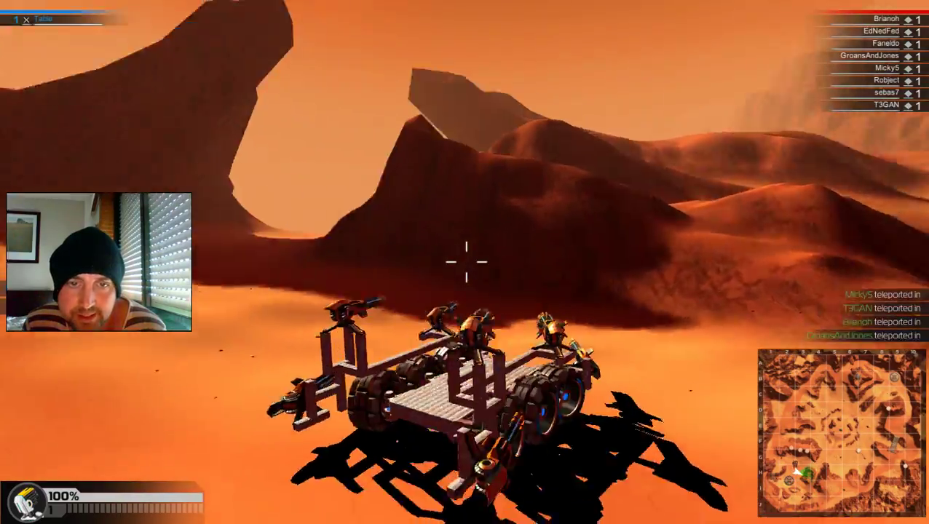
key("d")
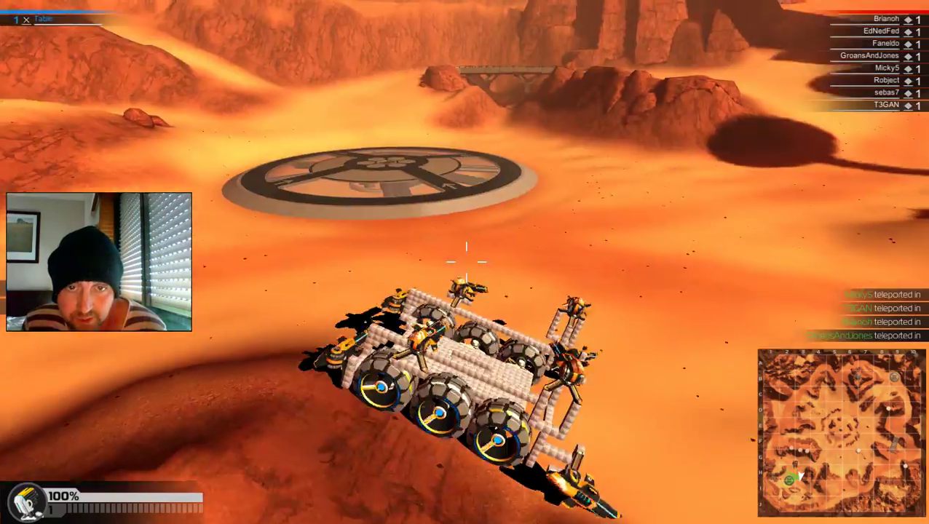
key("a")
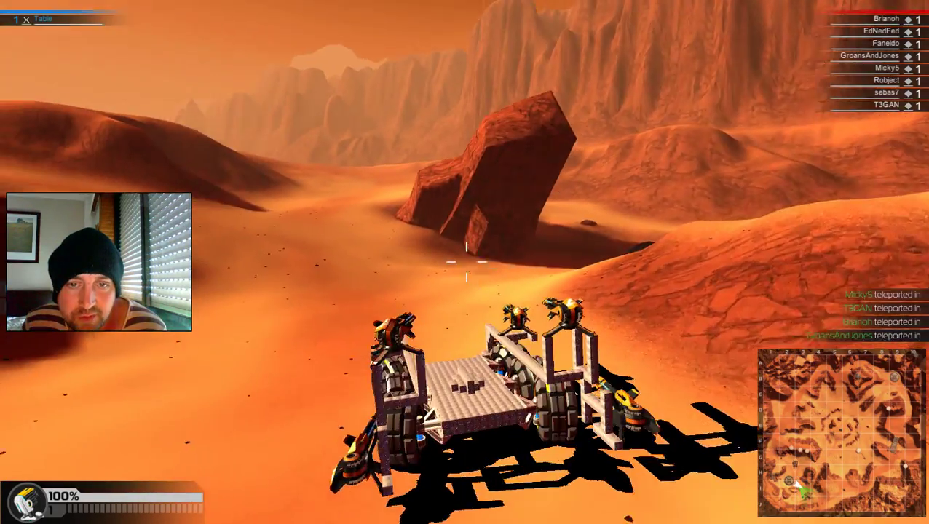
Step: Fire the robot's SMG guns, aiming toward the rock ridge and the canyon
left_click(467, 263)
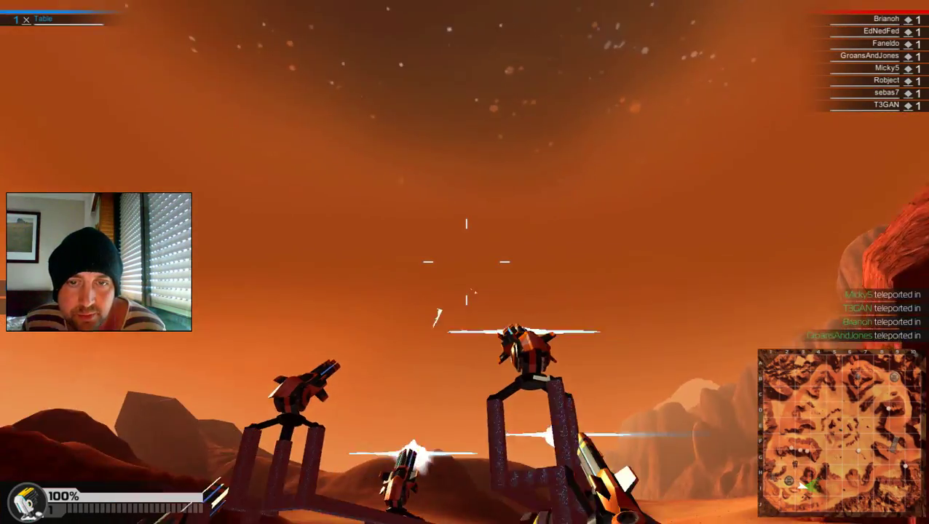
left_click_drag(466, 262, 467, 262)
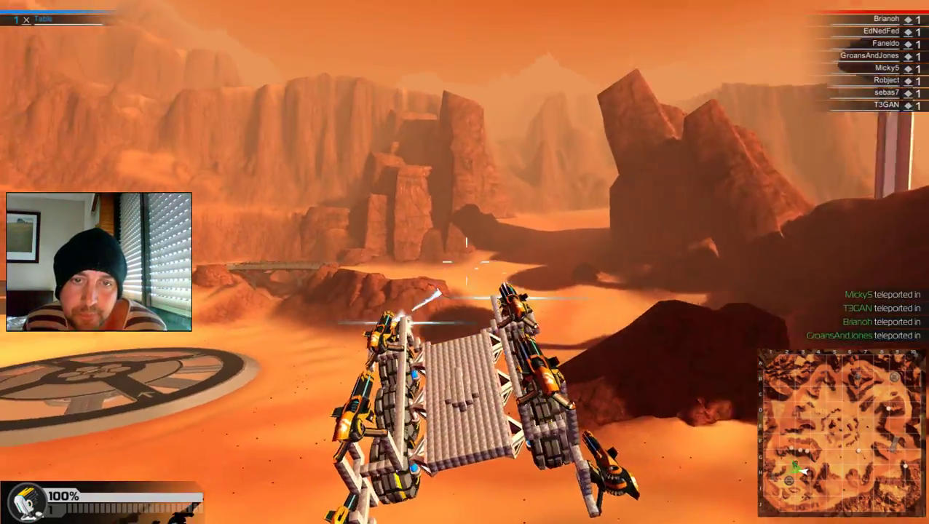
left_click(466, 262)
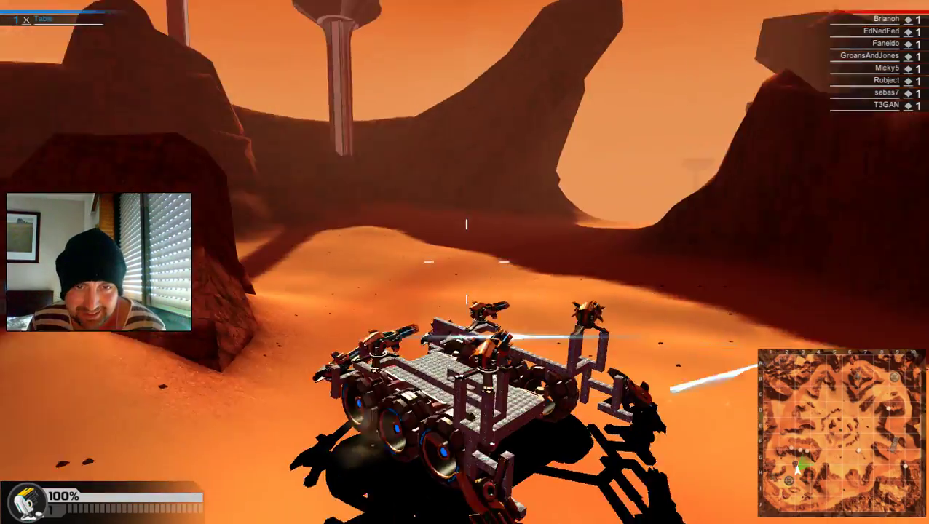
Step: Pause the practice session and go Back to Mothership to return to the garage
key("Escape")
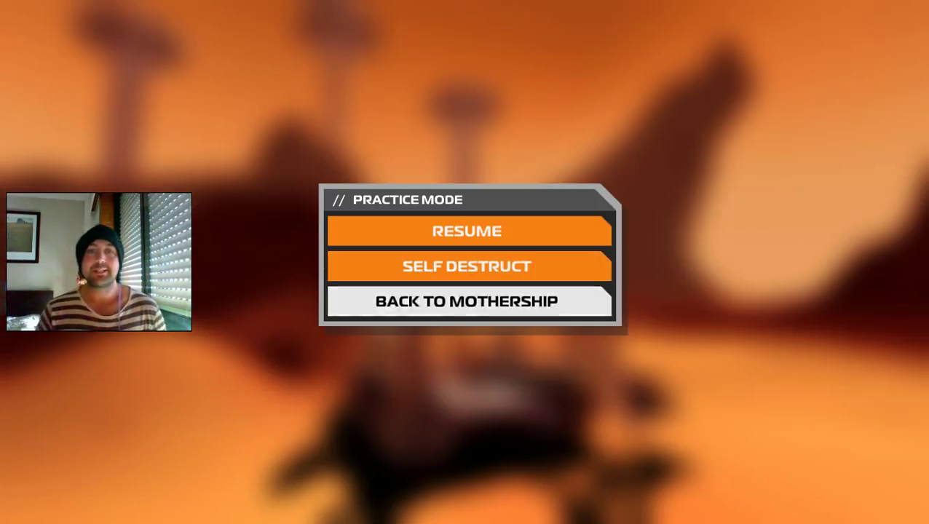
key("Return")
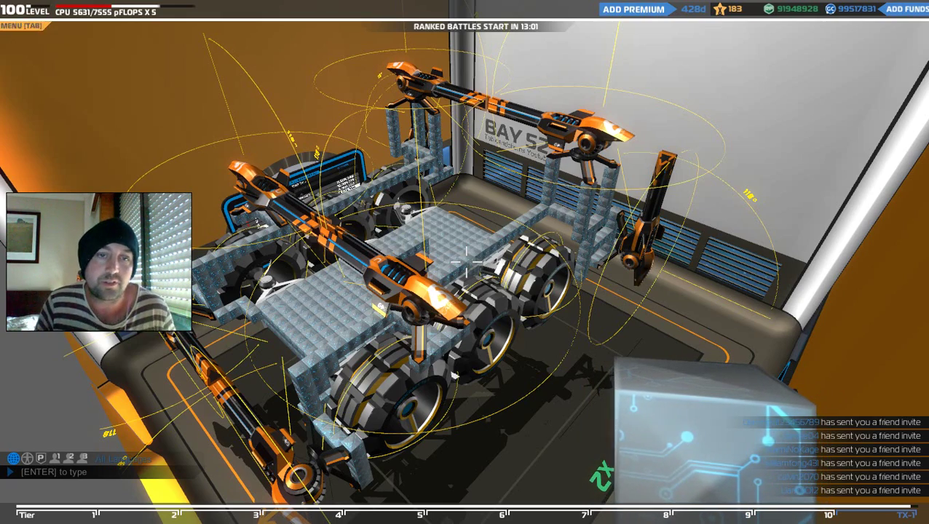
key("w")
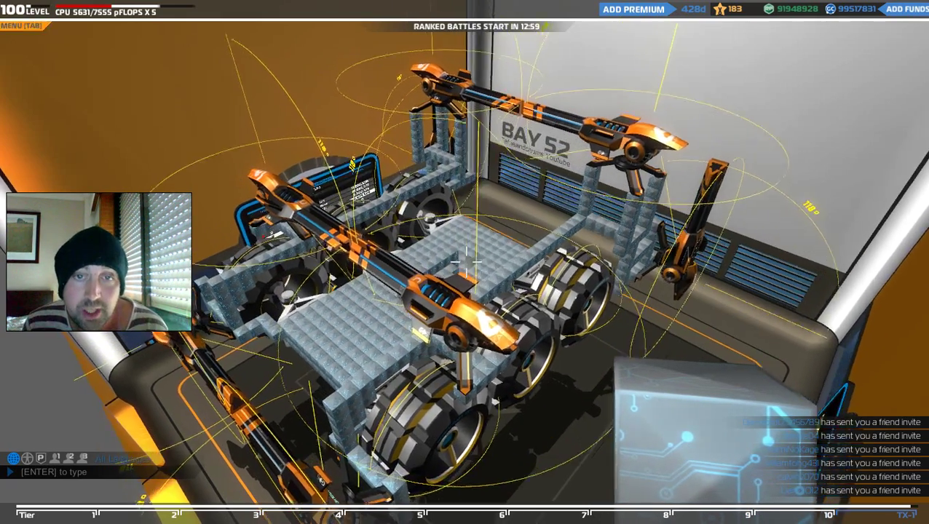
key("s")
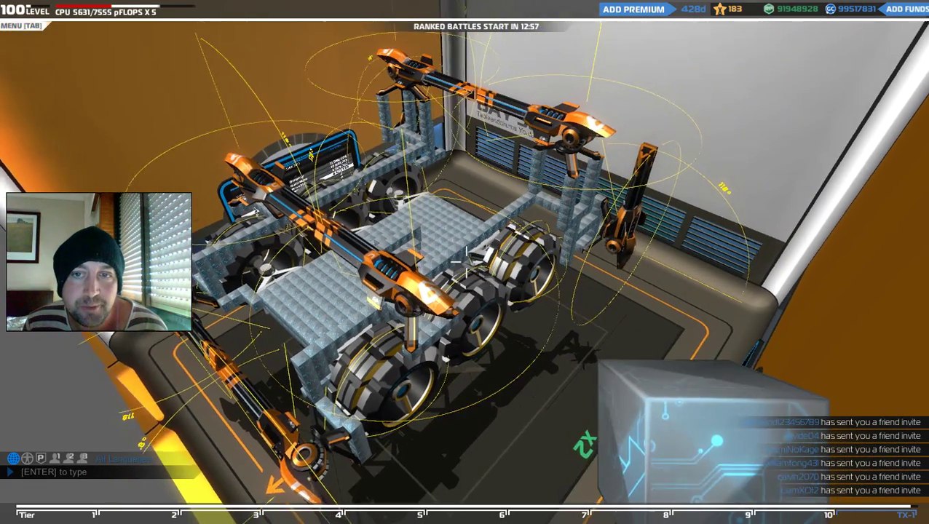
key("w")
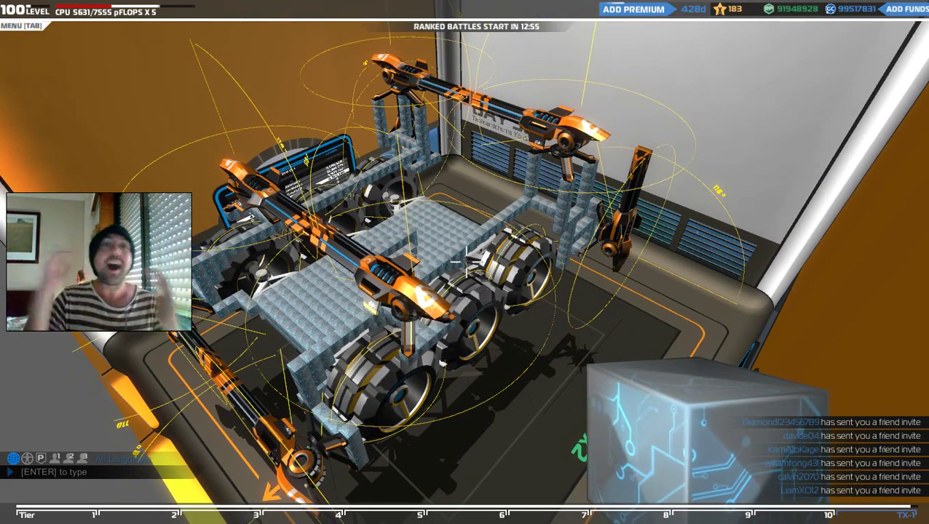